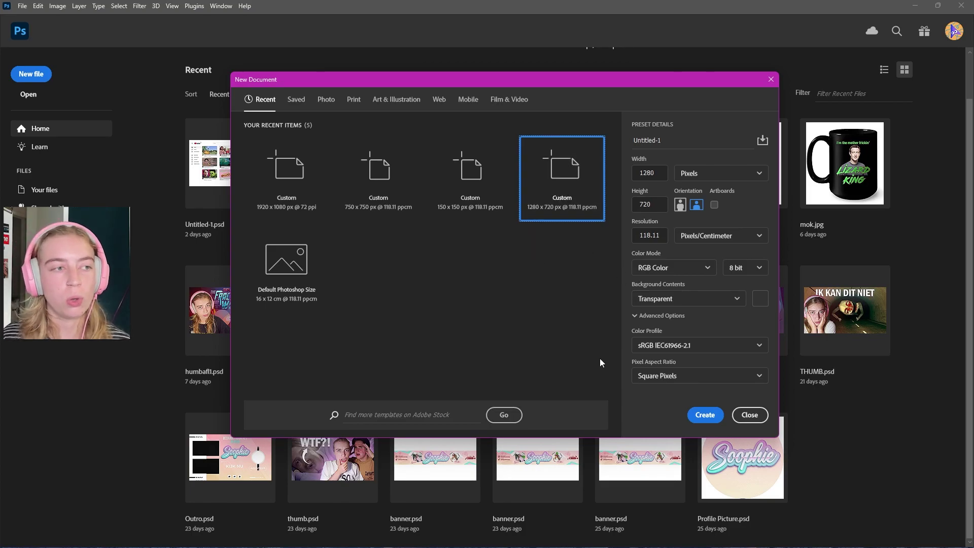
# Create a transparent 1280 x 720 px document at 118.11 pixels/centimeter and place the photo DSC_0201.JPG in it.
pyautogui.click(699, 415)
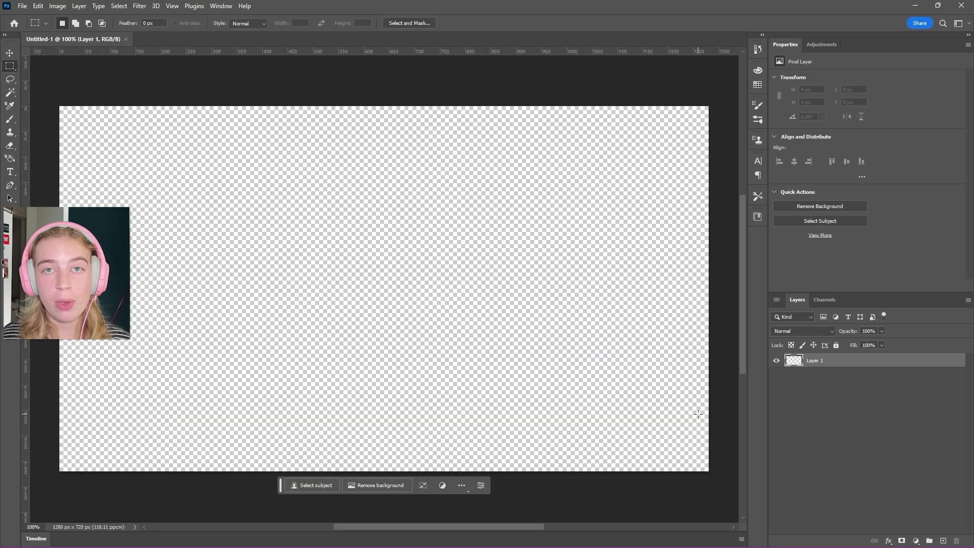
pyautogui.click(543, 538)
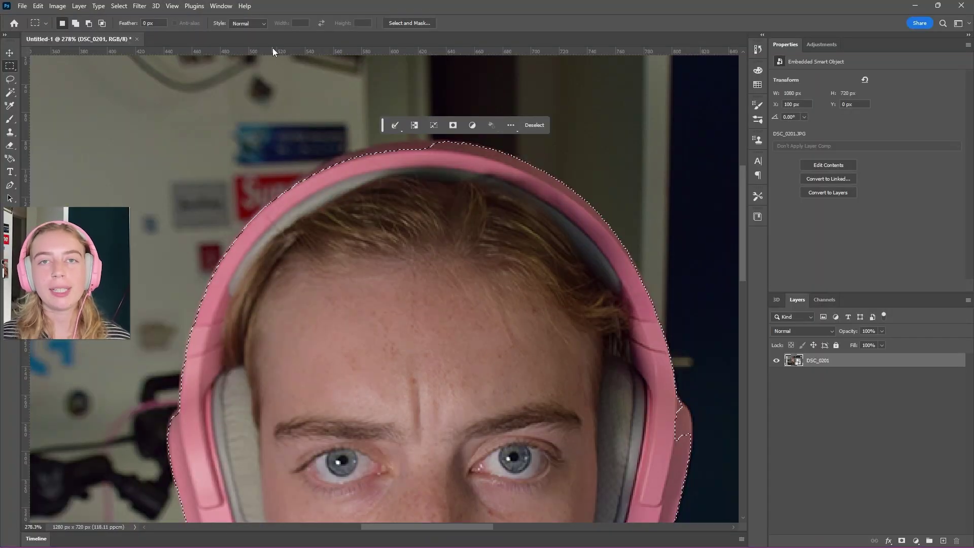
pyautogui.click(118, 6)
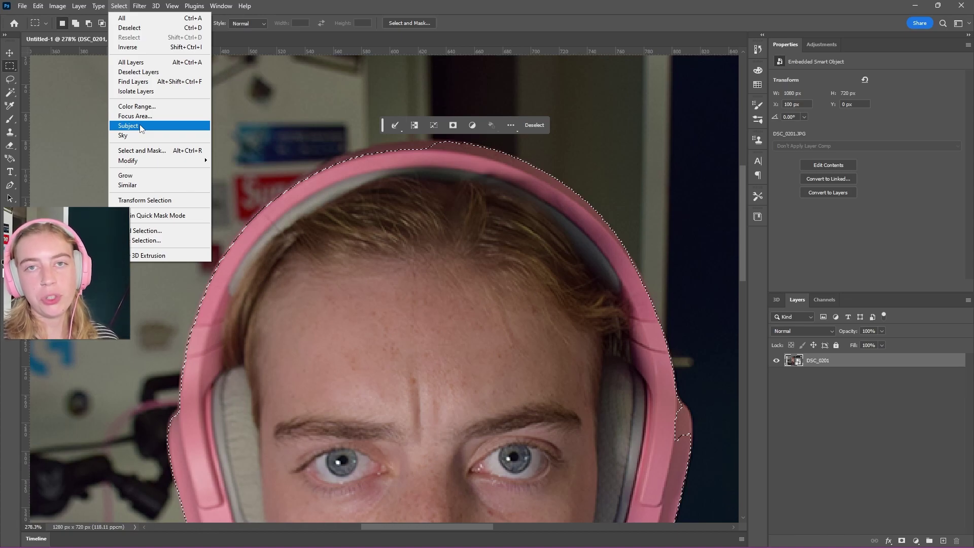
pyautogui.click(451, 151)
# Extend the subject selection over the missed top edge of the pink headband with the Quick Selection tool.
pyautogui.scroll(1, 361, 146)
pyautogui.scroll(3, 362, 146)
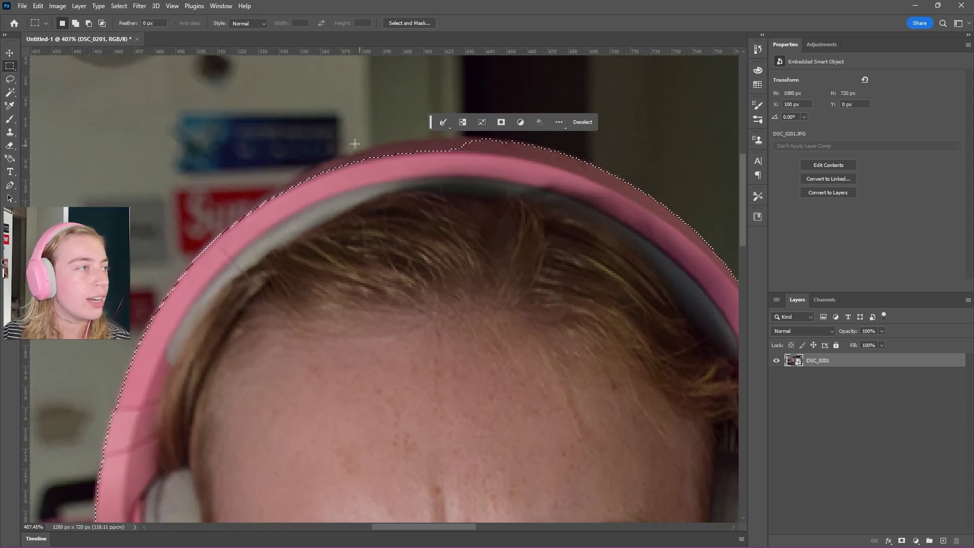
pyautogui.click(10, 97)
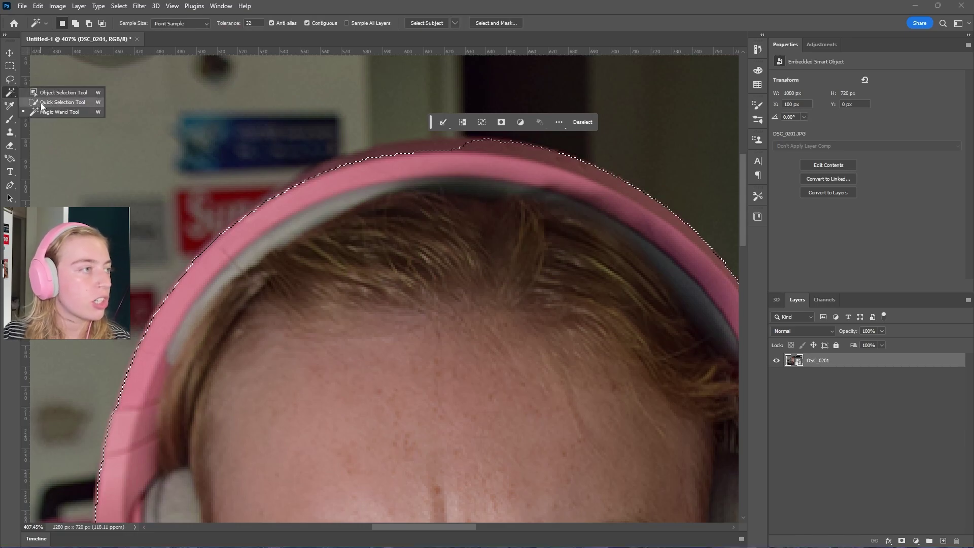
pyautogui.click(42, 103)
pyautogui.scroll(5, 483, 133)
pyautogui.moveTo(484, 133); pyautogui.dragTo(416, 136)
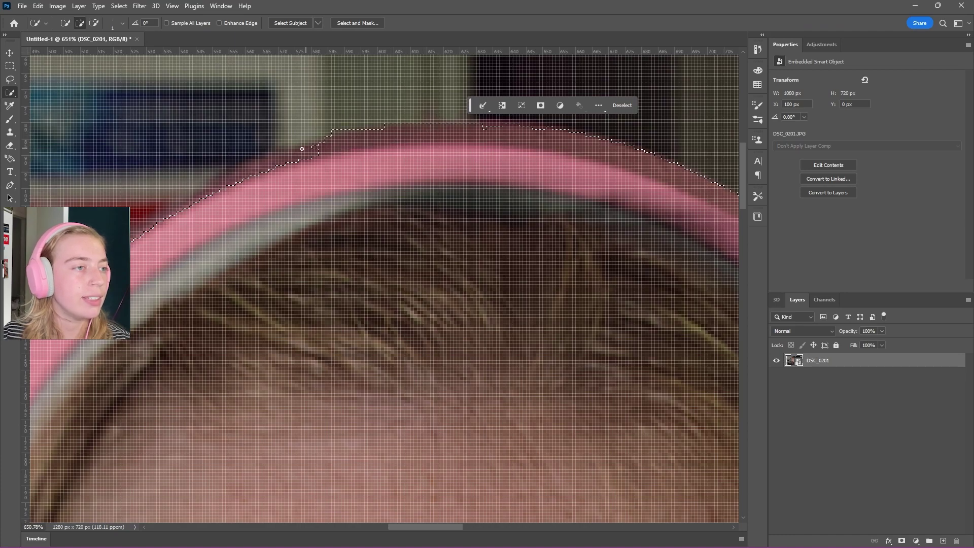
# Undo the stray Quick Selection stroke and extend the selection along the headband's upper-left edge.
pyautogui.moveTo(242, 174)
pyautogui.mouseDown()
pyautogui.moveTo(223, 175)
pyautogui.moveTo(254, 179)
pyautogui.moveTo(239, 223)
pyautogui.moveTo(213, 238)
pyautogui.mouseUp()
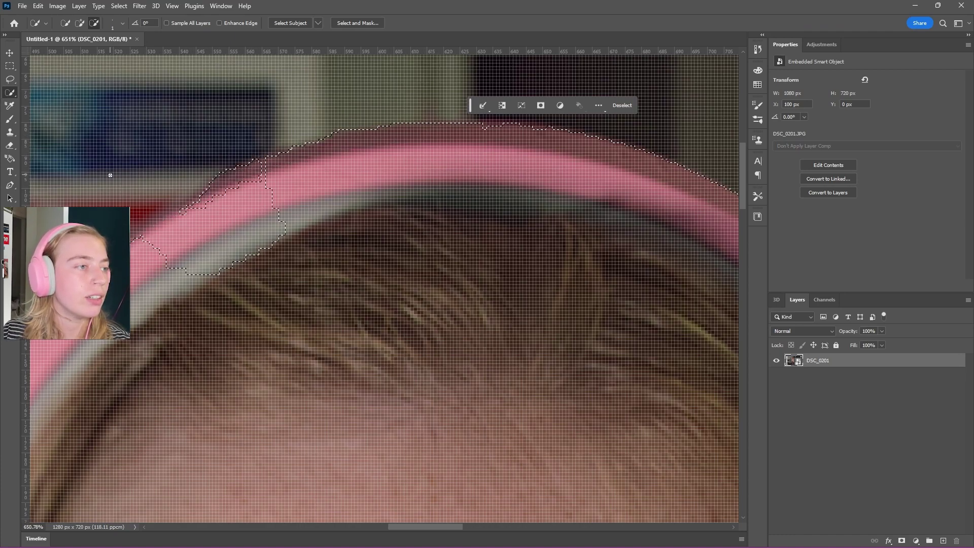
pyautogui.hotkey('ctrl', 'z')
pyautogui.moveTo(238, 166); pyautogui.dragTo(203, 188)
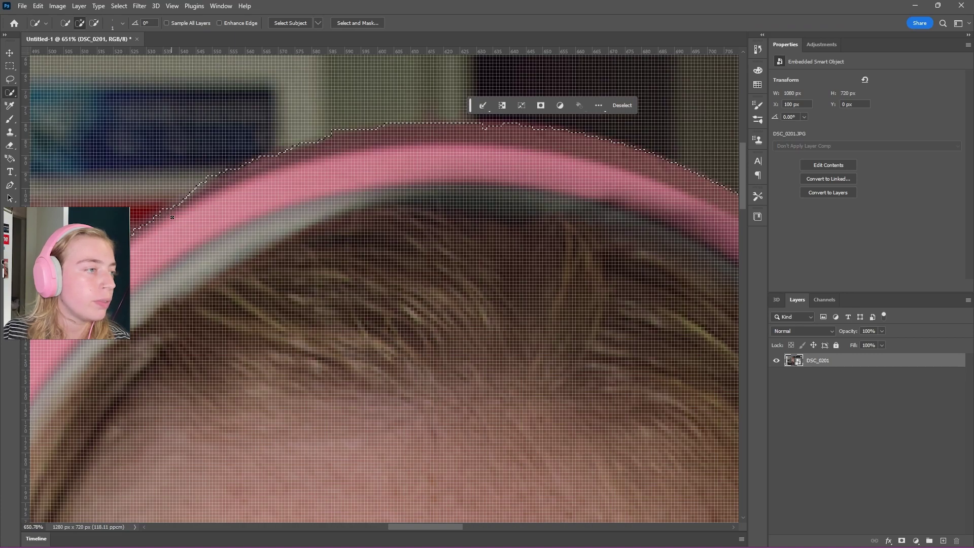
# Isolate the selected person on a separate layer and discard the photo's background.
pyautogui.scroll(-5, 172, 218)
pyautogui.scroll(1, 355, 304)
pyautogui.scroll(-2, 546, 501)
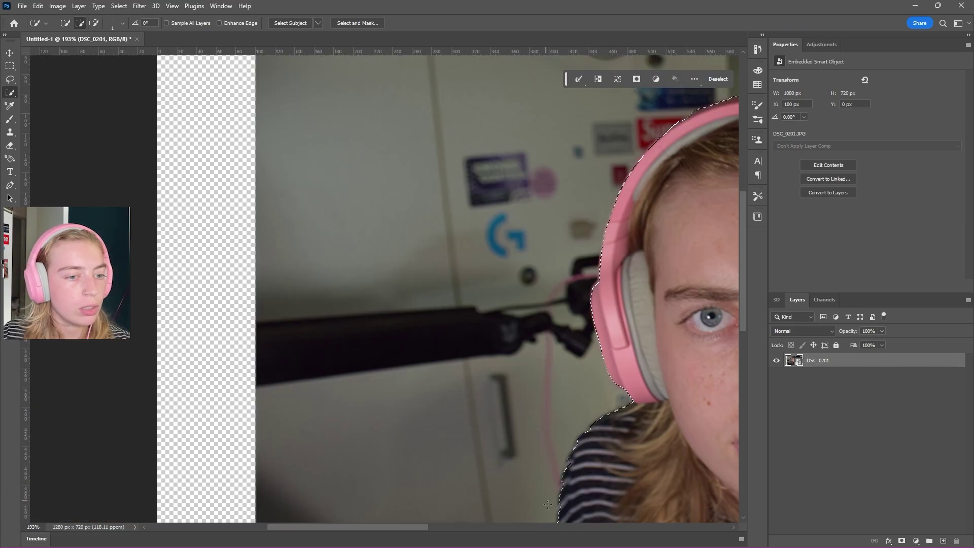
pyautogui.scroll(-5, 546, 501)
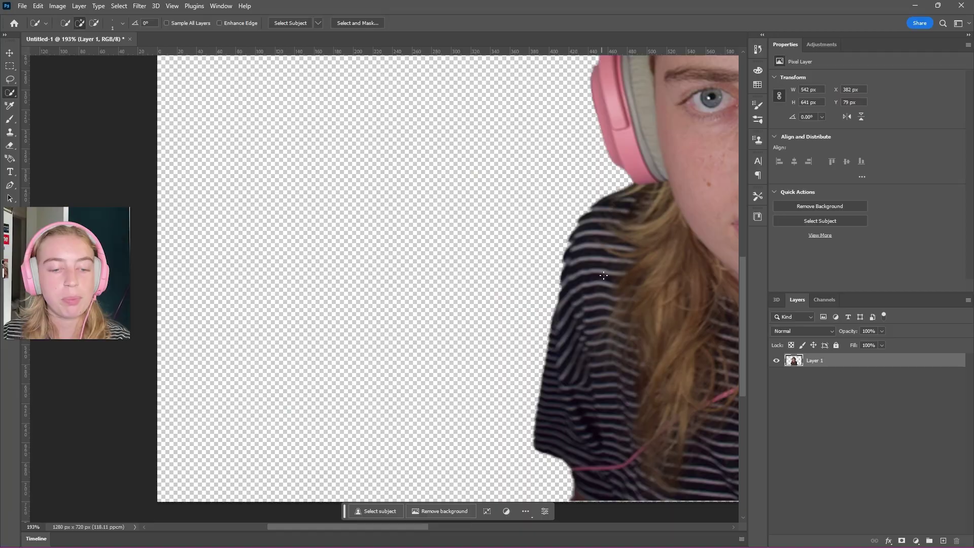
# Move the cut-out person to the left edge of the canvas and save the document as thumb.psd.
pyautogui.scroll(-5, 620, 256)
pyautogui.scroll(-2, 620, 256)
pyautogui.scroll(4, 567, 256)
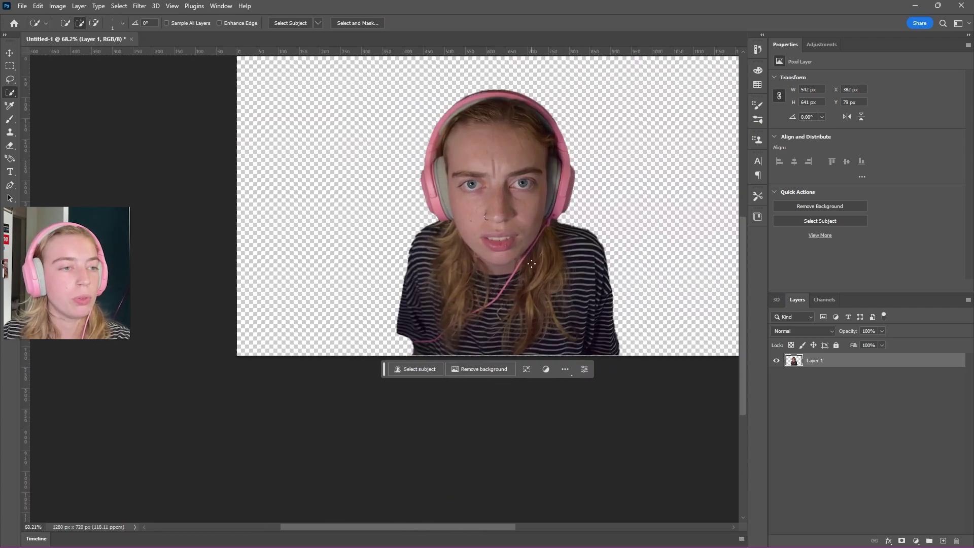
pyautogui.scroll(-1, 567, 256)
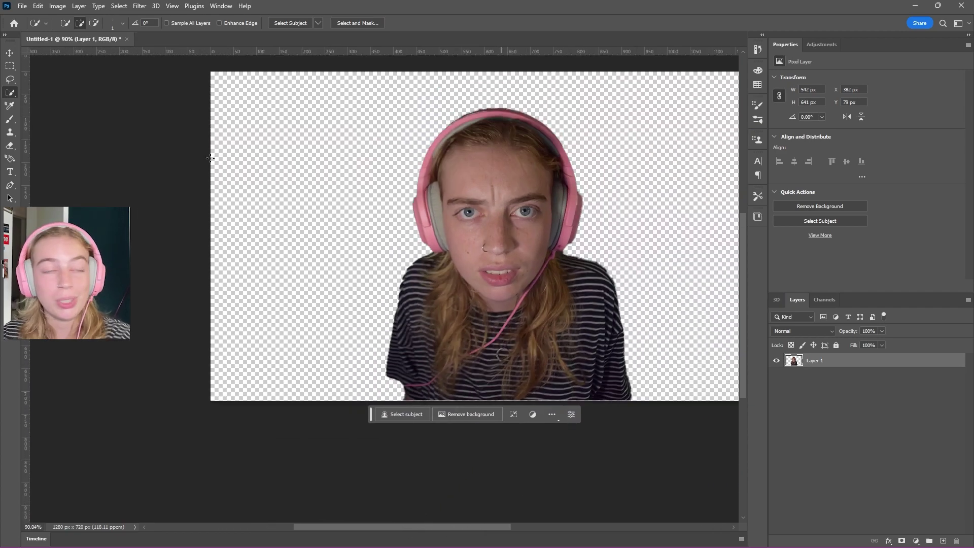
pyautogui.click(10, 53)
pyautogui.moveTo(540, 213); pyautogui.dragTo(363, 210)
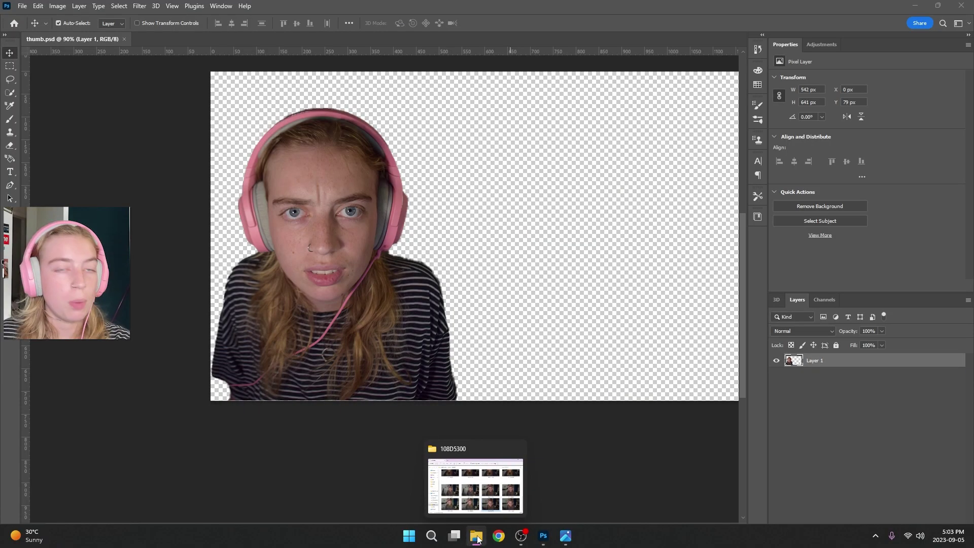
# Place the thumb_sjabloon.psd template with the South Park logo above the person, flush with the canvas's right edge.
pyautogui.click(476, 538)
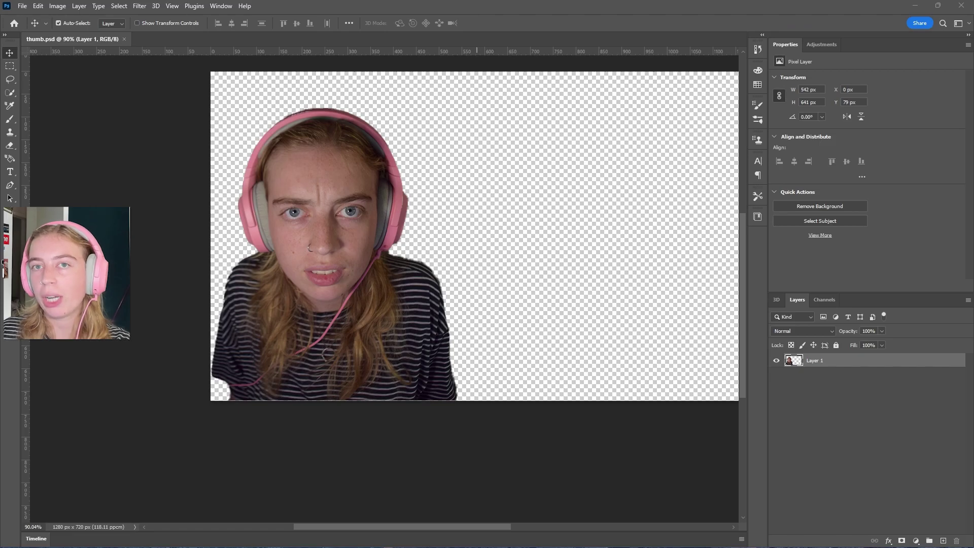
pyautogui.moveTo(500, 217); pyautogui.dragTo(501, 213)
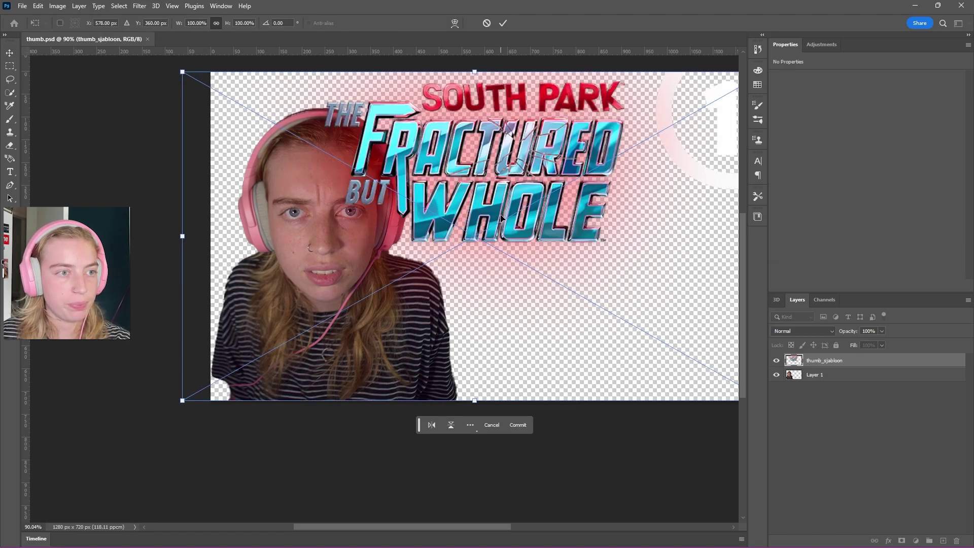
pyautogui.scroll(-3, 578, 261)
pyautogui.moveTo(643, 216); pyautogui.dragTo(665, 212)
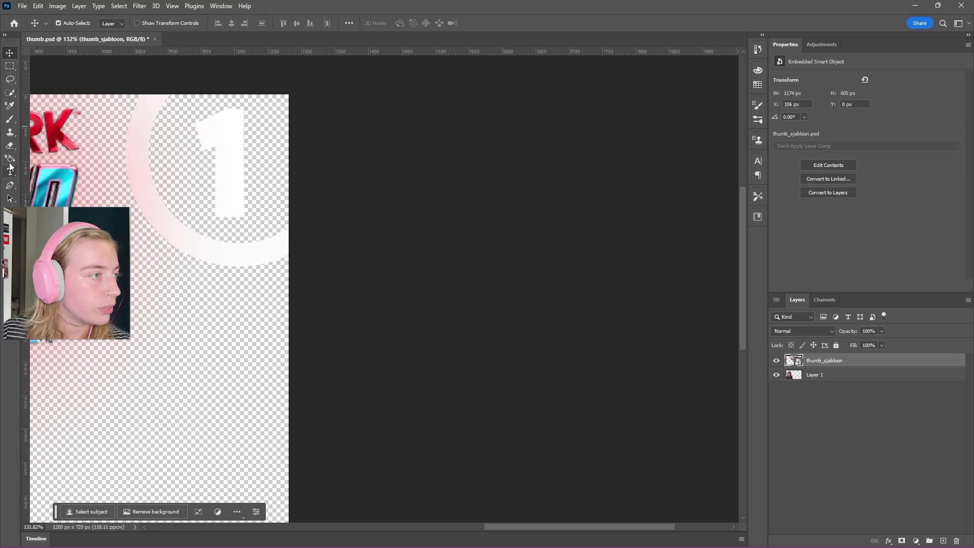
# Rasterize the template layer and erase the white number 1 inside the ring with a 78 px eraser.
pyautogui.click(10, 145)
pyautogui.click(73, 24)
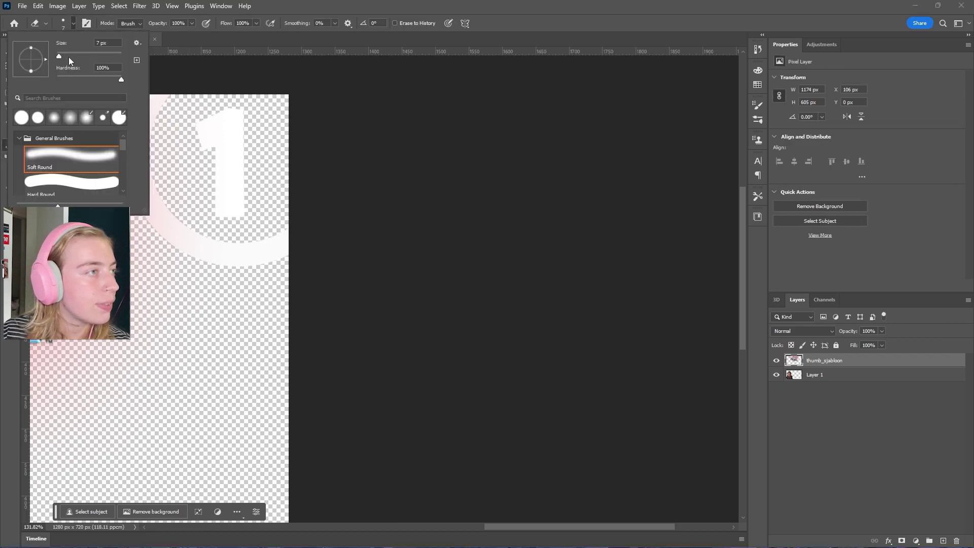
pyautogui.moveTo(81, 48); pyautogui.dragTo(82, 48)
pyautogui.moveTo(239, 115)
pyautogui.mouseDown()
pyautogui.moveTo(199, 157)
pyautogui.moveTo(231, 200)
pyautogui.mouseUp()
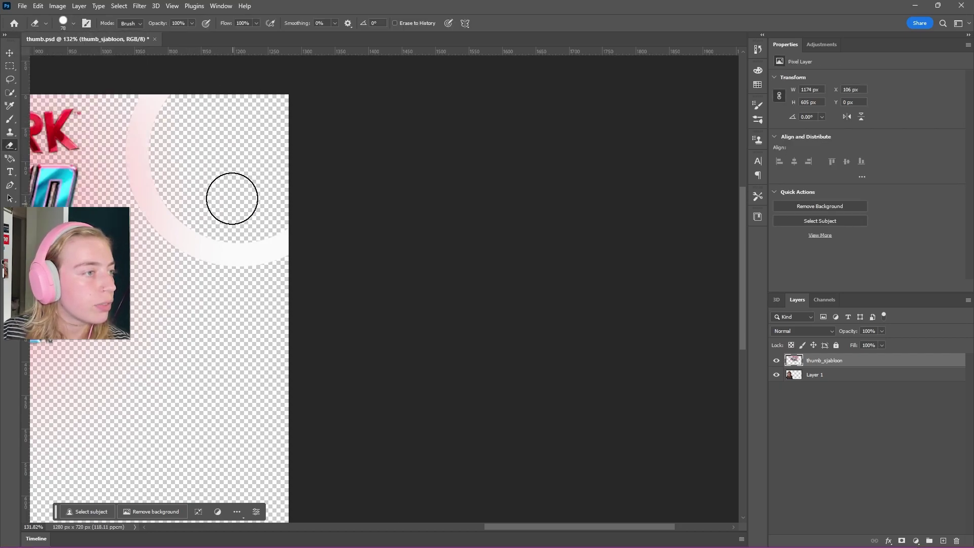
pyautogui.scroll(-1, 227, 174)
pyautogui.scroll(-3, 377, 282)
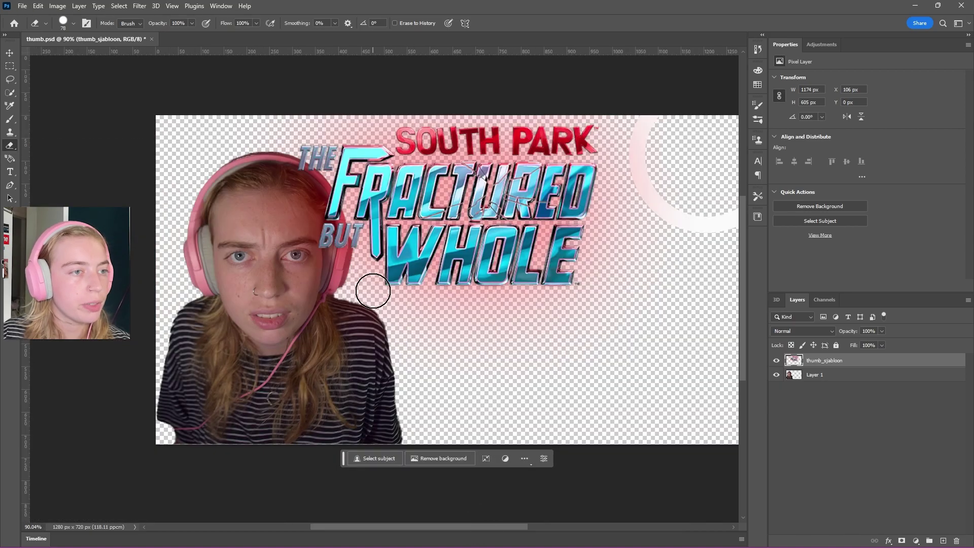
# Place the thumbscreen.png game screenshot over the full canvas and move its layer beneath the person's layer.
pyautogui.hotkey('ctrl', 't')
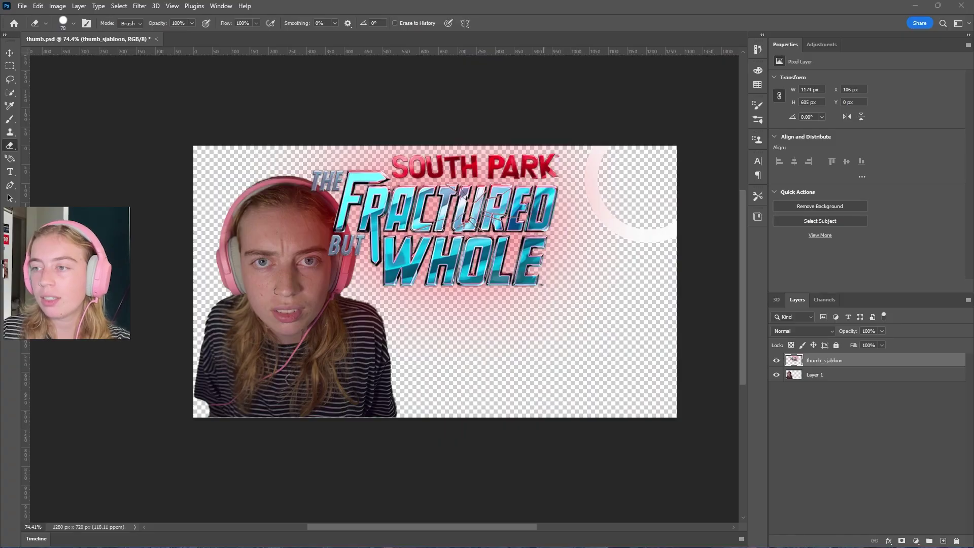
pyautogui.moveTo(582, 361); pyautogui.dragTo(554, 341)
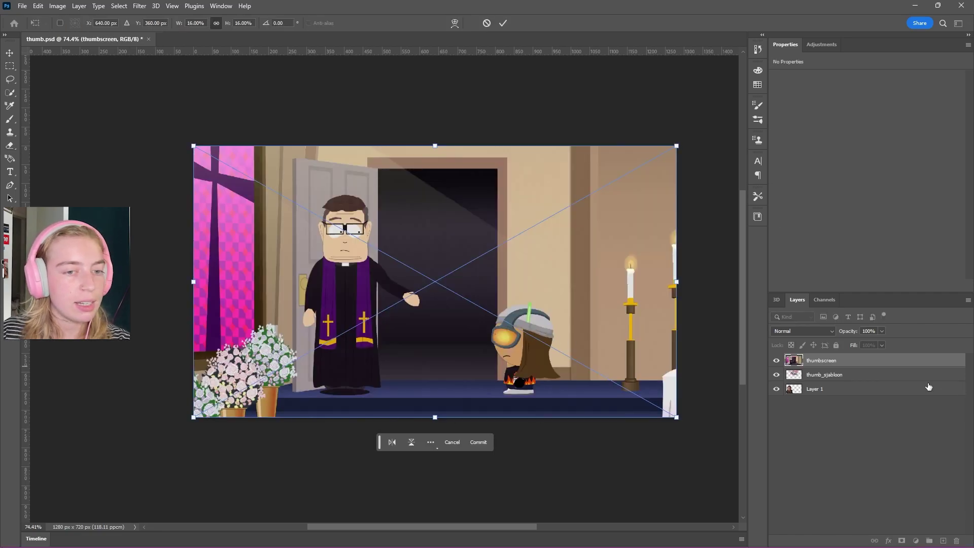
pyautogui.moveTo(849, 362); pyautogui.dragTo(845, 399)
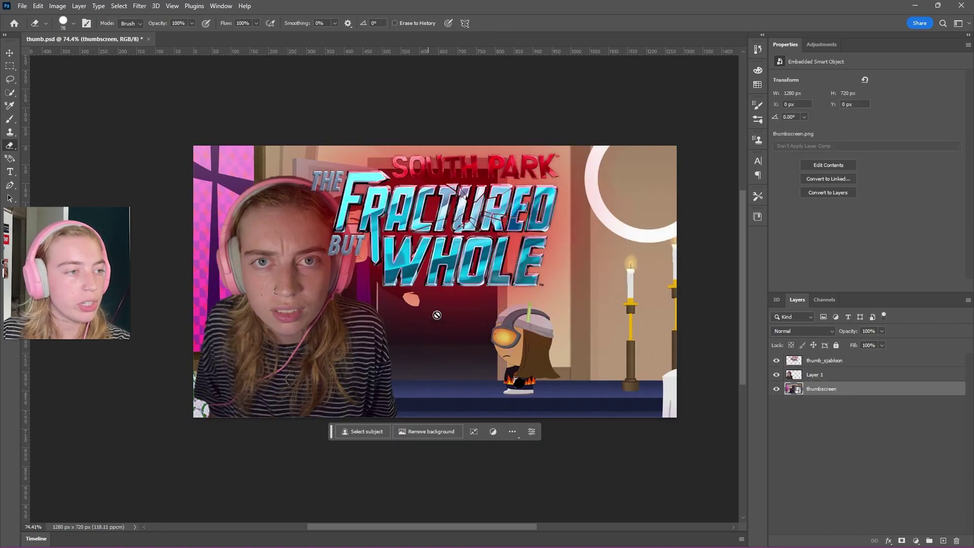
# Transform the game screenshot and isolate its priest and goggled character on a separate layer without the background.
pyautogui.hotkey('ctrl', 't')
pyautogui.moveTo(415, 338); pyautogui.dragTo(511, 347)
pyautogui.moveTo(286, 158); pyautogui.dragTo(257, 299)
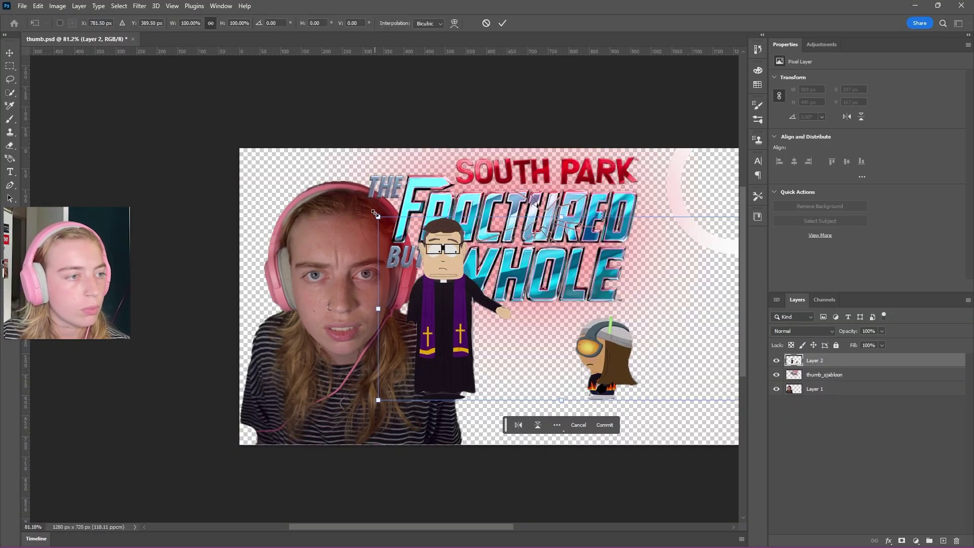
# Enlarge the two game characters and position them with their feet at the canvas's bottom edge.
pyautogui.moveTo(375, 213); pyautogui.dragTo(234, 147)
pyautogui.moveTo(322, 268); pyautogui.dragTo(480, 312)
pyautogui.moveTo(477, 529); pyautogui.dragTo(526, 527)
pyautogui.moveTo(396, 338)
pyautogui.mouseDown()
pyautogui.moveTo(397, 405)
pyautogui.moveTo(388, 300)
pyautogui.moveTo(407, 321)
pyautogui.mouseUp()
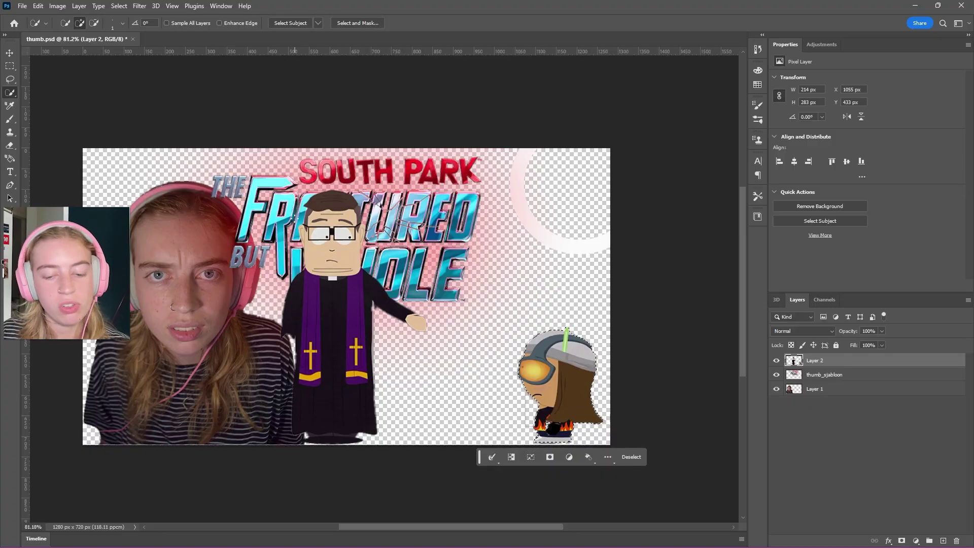
# Copy the selected goggled character to its own layer and clear the original from the priest's layer.
pyautogui.hotkey('ctrl', 'j')
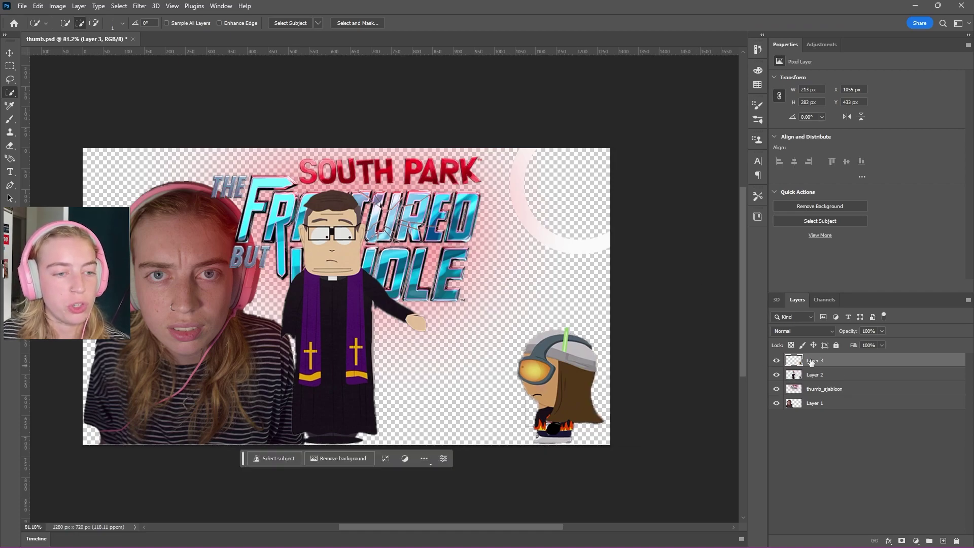
pyautogui.click(820, 376)
pyautogui.press('m')
pyautogui.moveTo(460, 287); pyautogui.dragTo(677, 502)
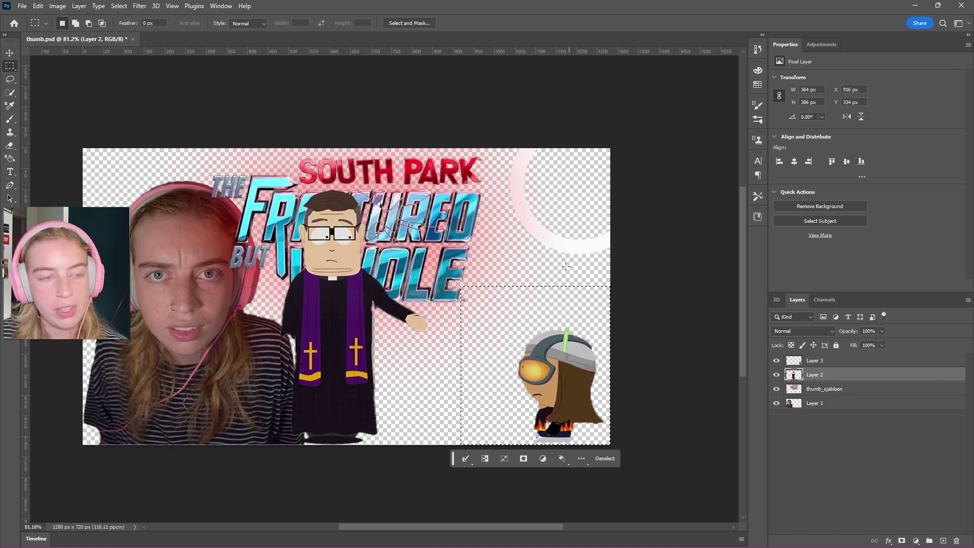
pyautogui.click(543, 264)
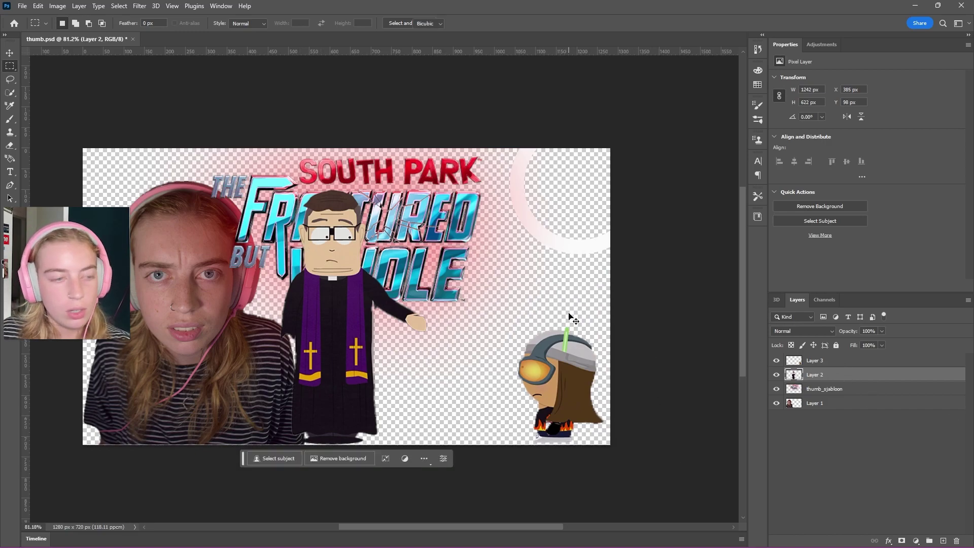
# Scale down the priest and position him beside the person's shoulder.
pyautogui.hotkey('ctrl', 't')
pyautogui.moveTo(679, 200); pyautogui.dragTo(577, 192)
pyautogui.moveTo(651, 181); pyautogui.dragTo(462, 275)
# Lasso the striped sleeve overlapping the priest, copy it to a new layer, and stack that layer above the priest.
pyautogui.moveTo(210, 351); pyautogui.dragTo(300, 365)
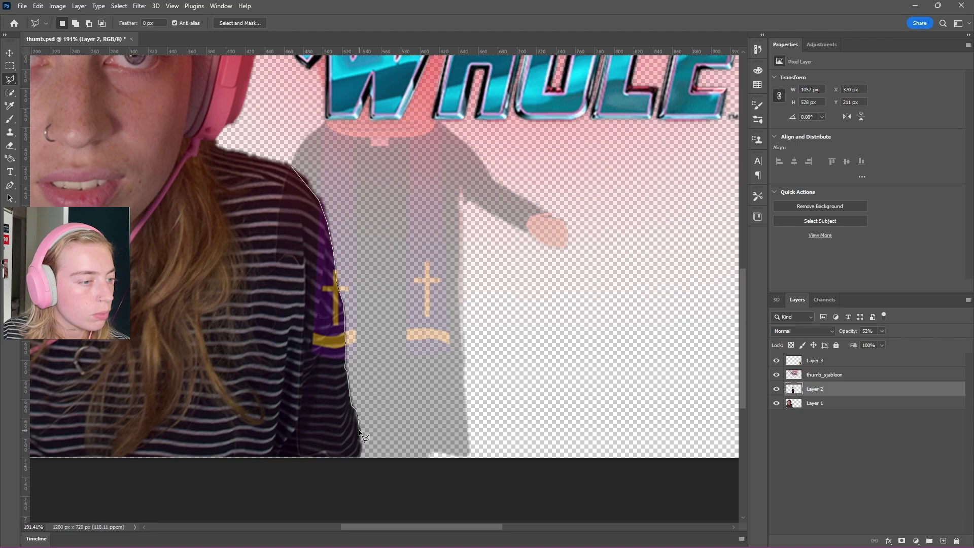
pyautogui.click(360, 449)
pyautogui.hotkey('ctrl', 'j')
pyautogui.click(778, 418)
pyautogui.click(776, 416)
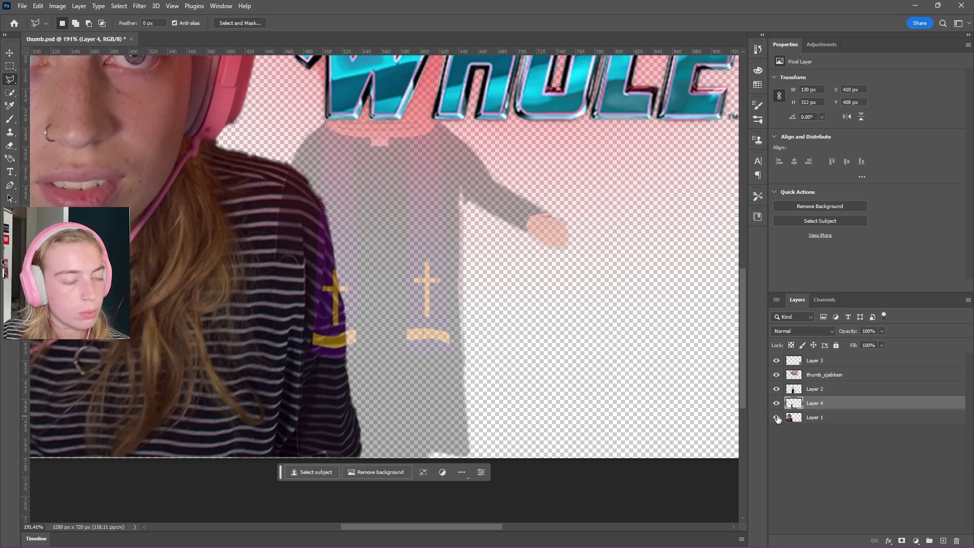
pyautogui.moveTo(839, 408); pyautogui.dragTo(812, 409)
# Move the priest slightly left and down so he stands partly behind the striped sleeve.
pyautogui.hotkey('ctrl', '0')
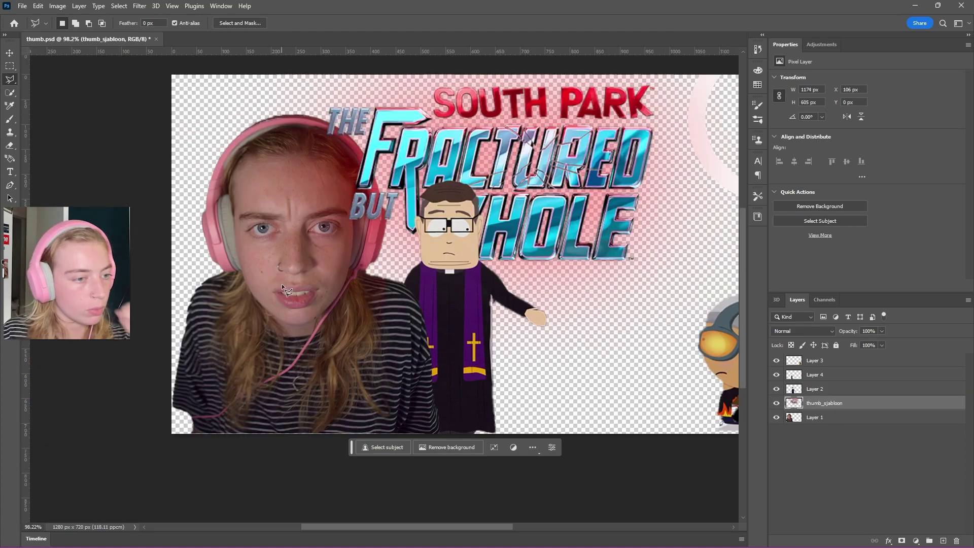
pyautogui.click(10, 52)
pyautogui.moveTo(466, 297)
pyautogui.mouseDown()
pyautogui.moveTo(441, 297)
pyautogui.moveTo(456, 305)
pyautogui.mouseUp()
# Enlarge the goggled character to about 150% and position it at the canvas's bottom edge below the ring.
pyautogui.scroll(-2, 456, 328)
pyautogui.moveTo(682, 358); pyautogui.dragTo(628, 350)
pyautogui.hotkey('ctrl', 't')
pyautogui.moveTo(600, 296); pyautogui.dragTo(558, 231)
pyautogui.moveTo(610, 314)
pyautogui.mouseDown()
pyautogui.moveTo(626, 324)
pyautogui.moveTo(616, 327)
pyautogui.mouseUp()
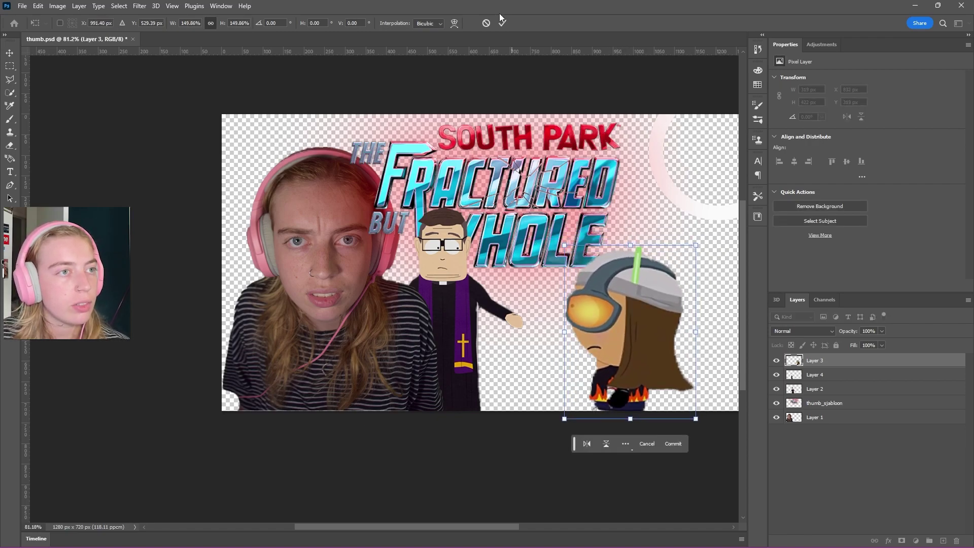
pyautogui.click(503, 23)
pyautogui.click(472, 464)
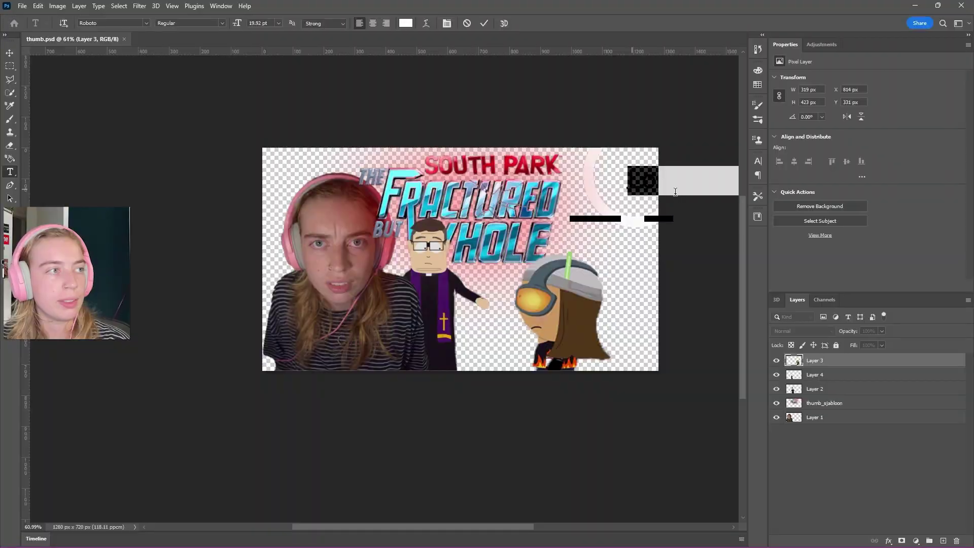
# Add the text "2" near the white ring in Burbank Big Condensed Black.
pyautogui.click(677, 184)
pyautogui.click(146, 23)
pyautogui.click(137, 60)
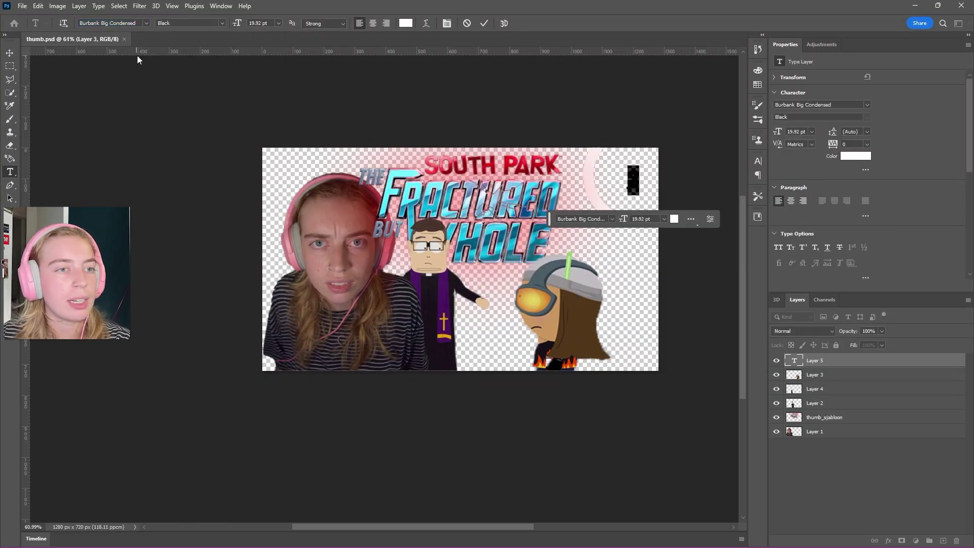
pyautogui.click(485, 25)
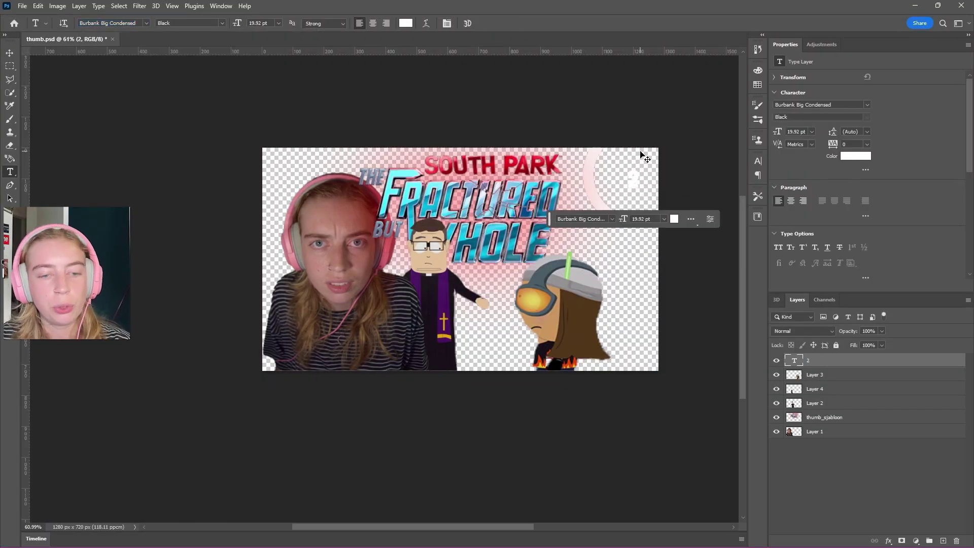
# Scale the number "2" up to about 294% and position it within the white ring.
pyautogui.hotkey('ctrl', 't')
pyautogui.moveTo(638, 195); pyautogui.dragTo(662, 229)
pyautogui.moveTo(649, 135)
pyautogui.mouseDown()
pyautogui.moveTo(653, 128)
pyautogui.moveTo(659, 144)
pyautogui.moveTo(651, 140)
pyautogui.mouseUp()
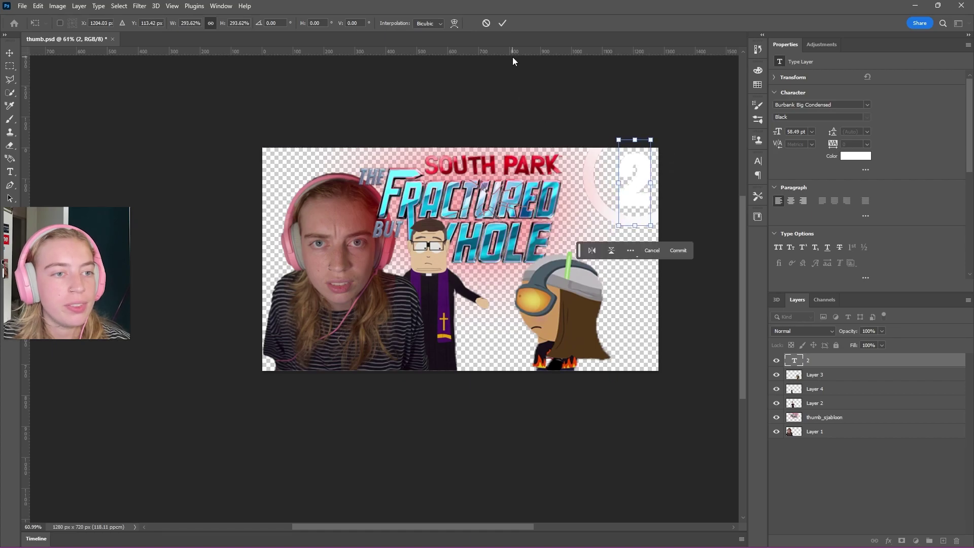
pyautogui.click(502, 24)
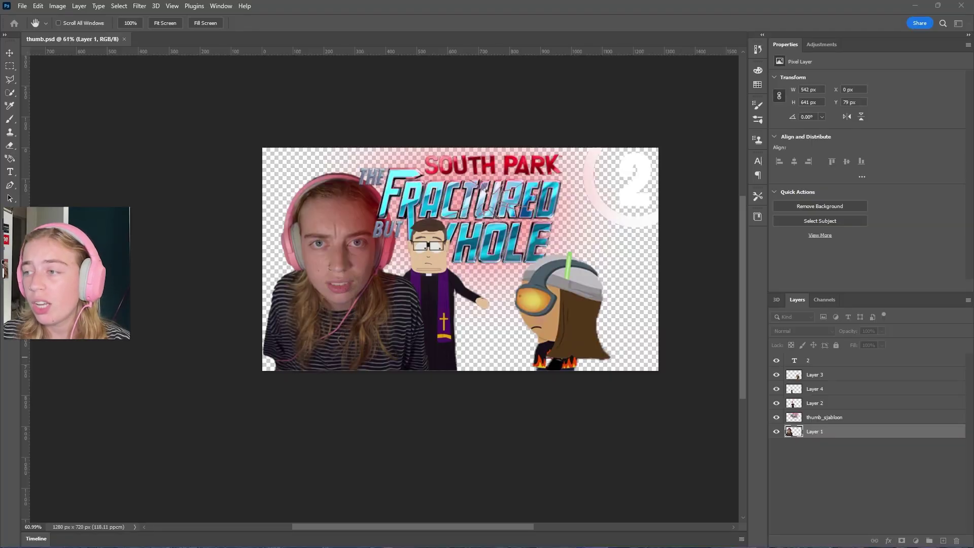
# Add a blue outer glow with 51% opacity and 250 px size to the cut-out person.
pyautogui.doubleClick(862, 431)
pyautogui.moveTo(613, 310); pyautogui.dragTo(690, 123)
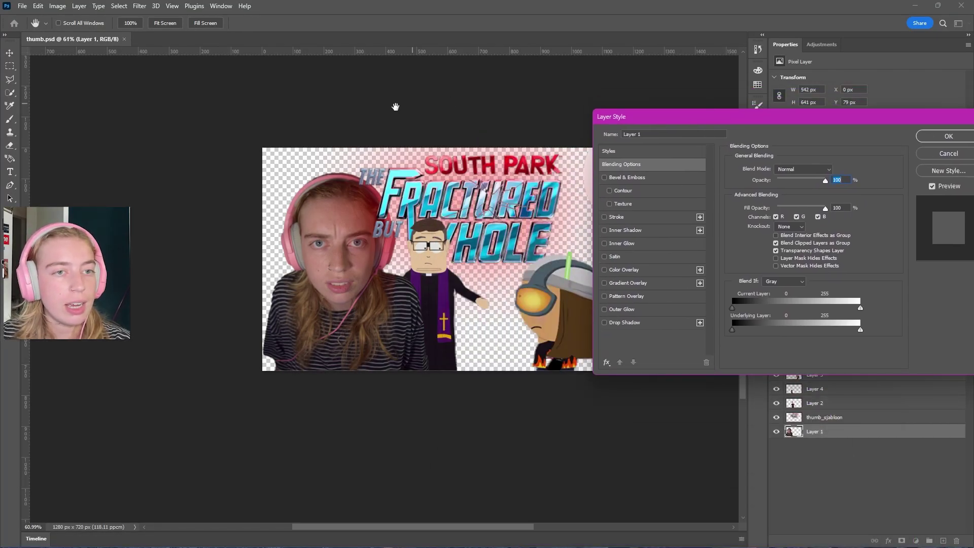
pyautogui.moveTo(682, 131); pyautogui.dragTo(618, 125)
pyautogui.click(539, 304)
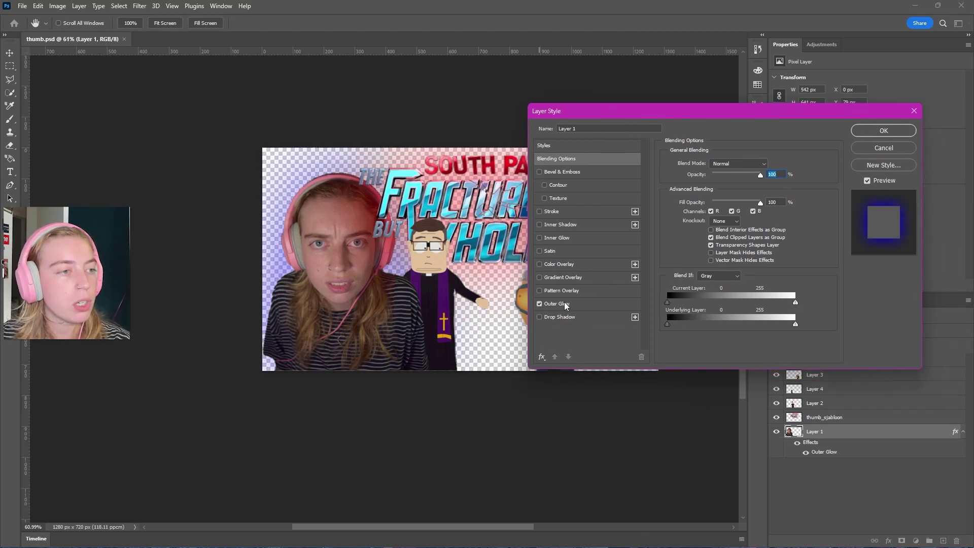
pyautogui.click(563, 305)
pyautogui.moveTo(657, 118); pyautogui.dragTo(780, 129)
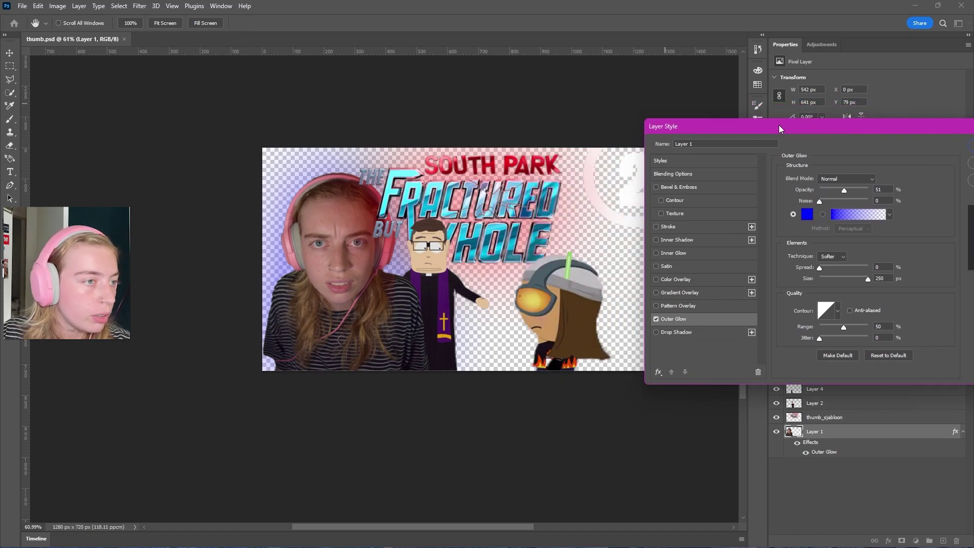
pyautogui.moveTo(780, 128); pyautogui.dragTo(479, 127)
pyautogui.click(691, 143)
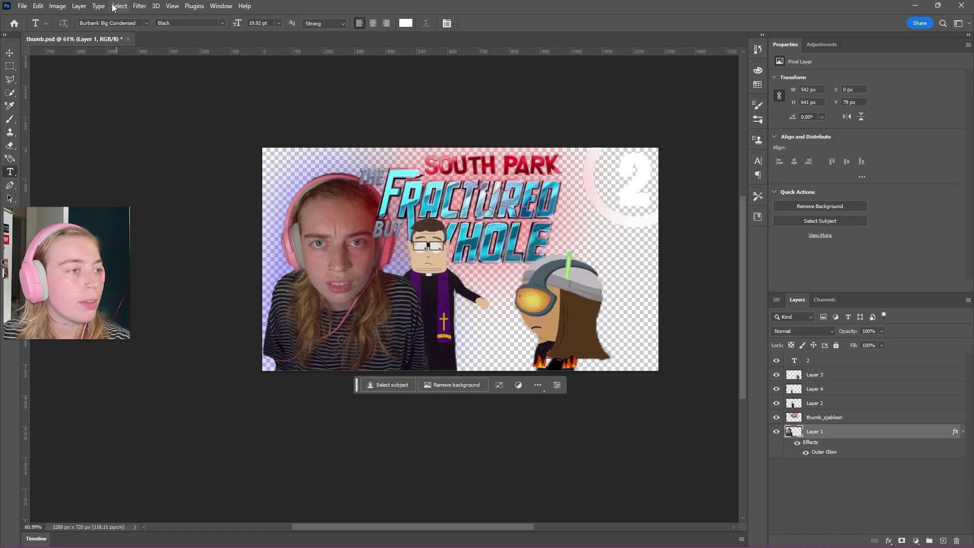
# Adjust the cut-out person's brightness to 40 and contrast to 50.
pyautogui.click(58, 7)
pyautogui.moveTo(73, 33)
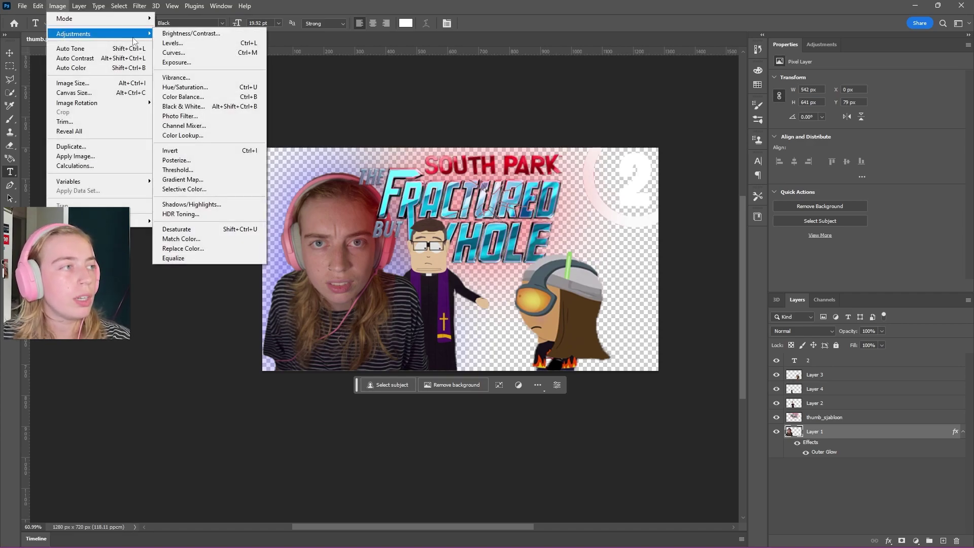
pyautogui.click(173, 34)
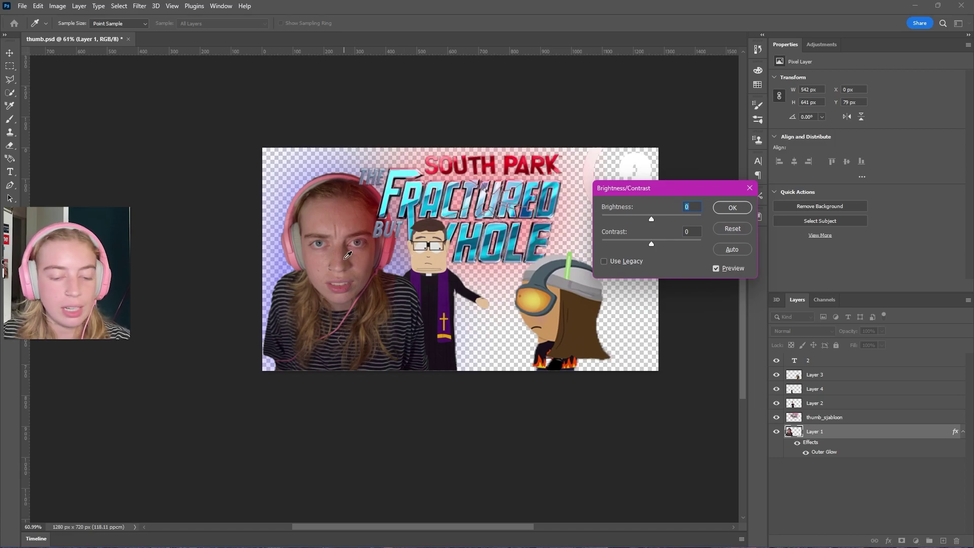
pyautogui.moveTo(651, 219); pyautogui.dragTo(674, 247)
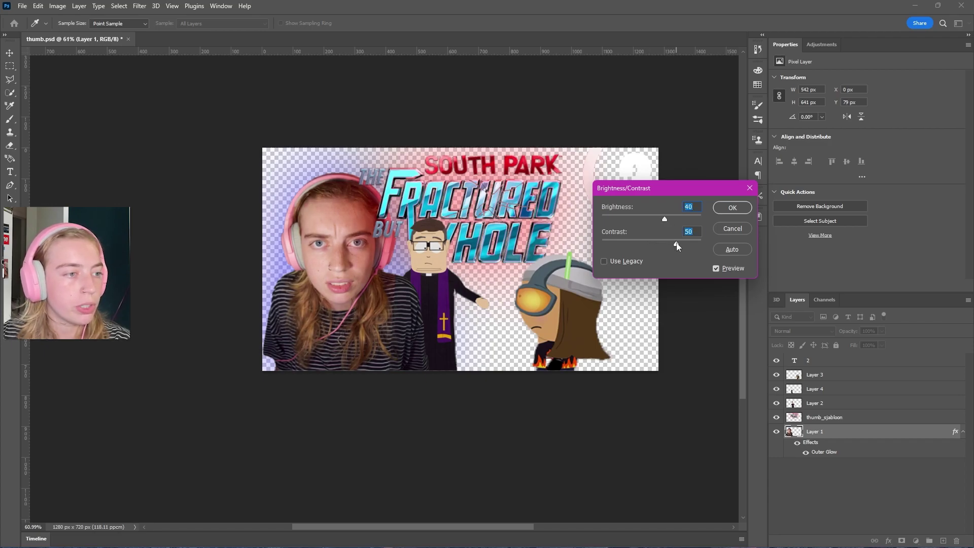
pyautogui.click(733, 208)
pyautogui.press('t')
# Apply brightness 40 and contrast 50 to the copied striped sleeve layer, and save the document.
pyautogui.click(865, 389)
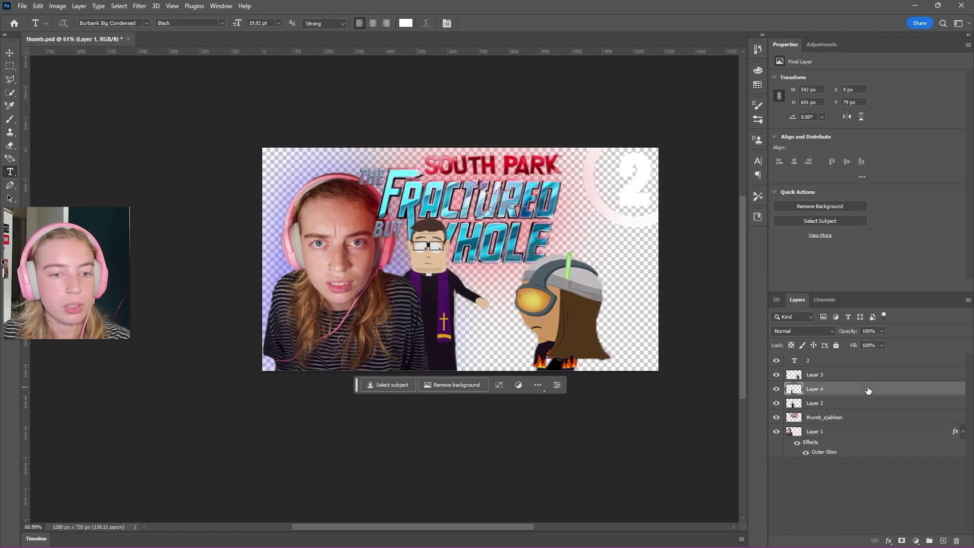
pyautogui.click(58, 6)
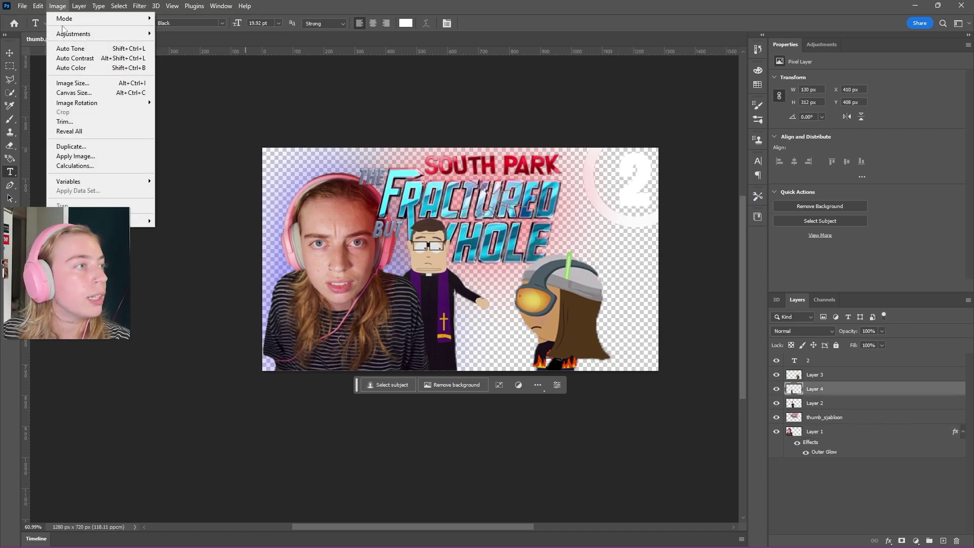
pyautogui.moveTo(71, 34)
pyautogui.click(181, 34)
pyautogui.write('40')
pyautogui.doubleClick(686, 233)
pyautogui.write('50')
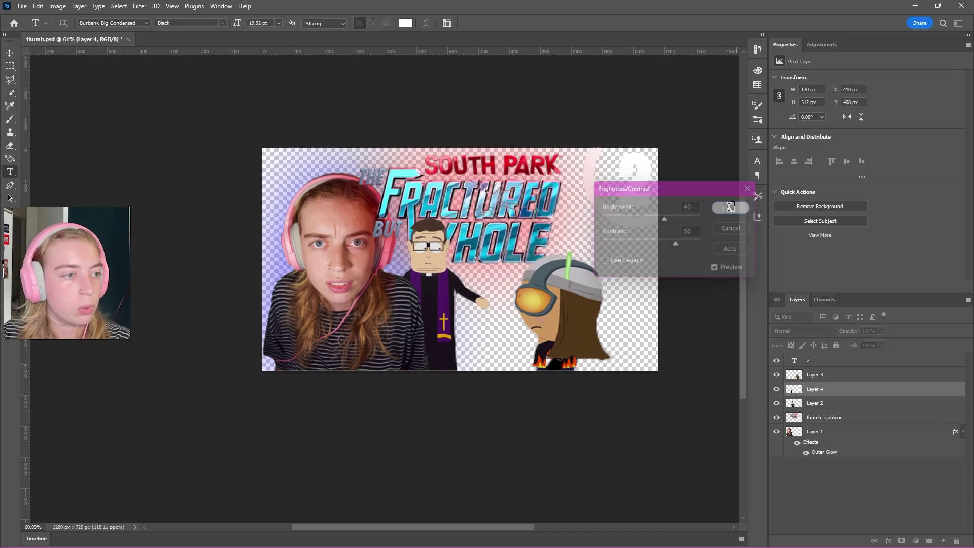
pyautogui.click(733, 208)
pyautogui.press('t')
pyautogui.scroll(3, 390, 254)
pyautogui.hotkey('ctrl', 's')
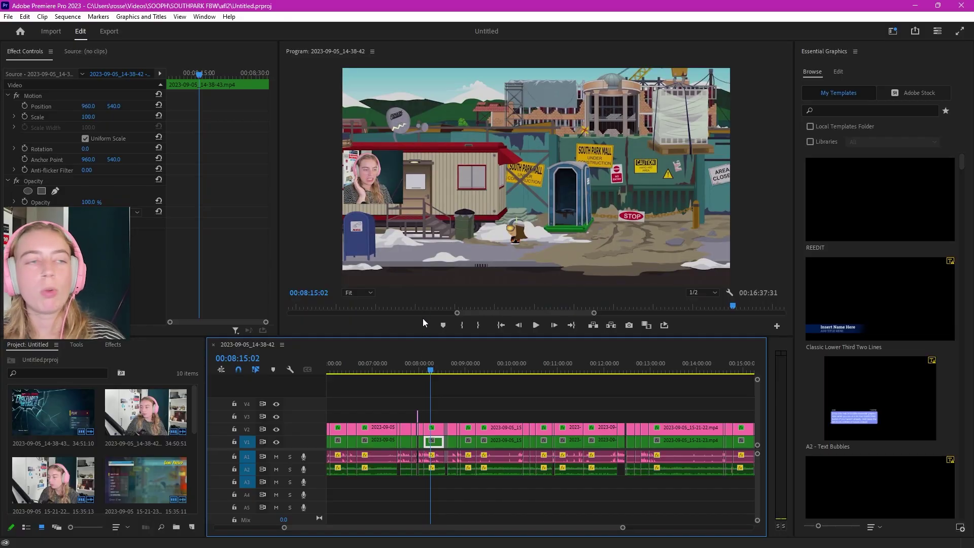
# In Premiere Pro, hide video track V2 and export the current frame as a PNG named "thumb2screen" without importing it into the project.
pyautogui.click(275, 429)
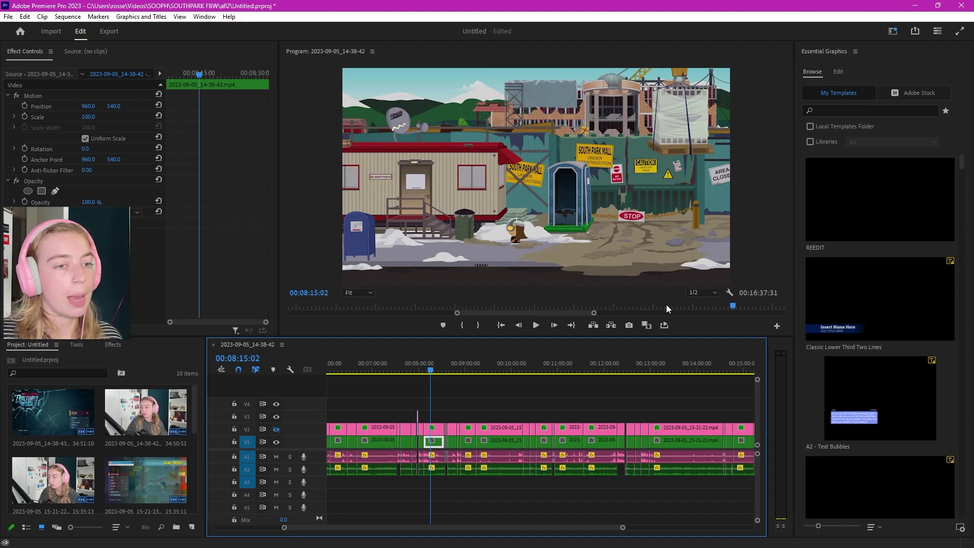
pyautogui.click(629, 325)
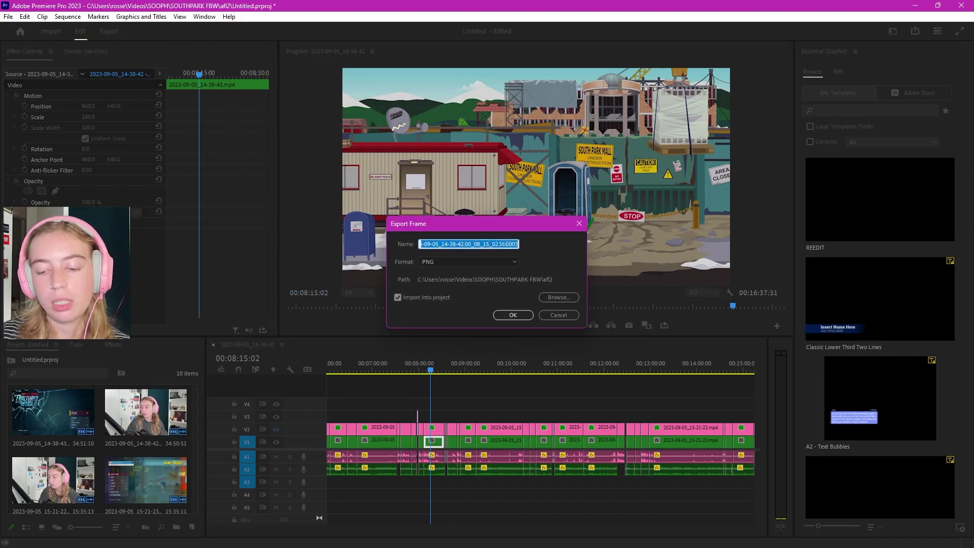
pyautogui.write('thumb2screen')
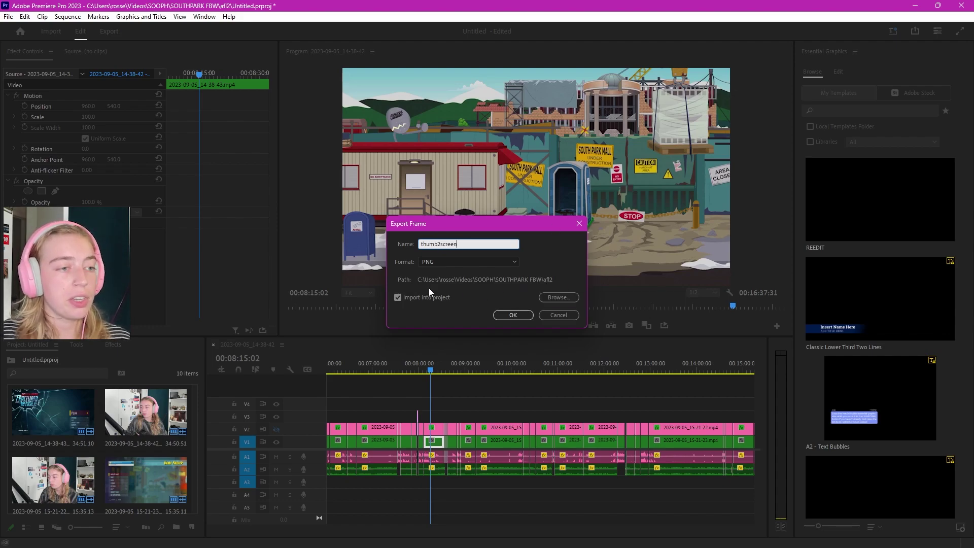
pyautogui.click(403, 297)
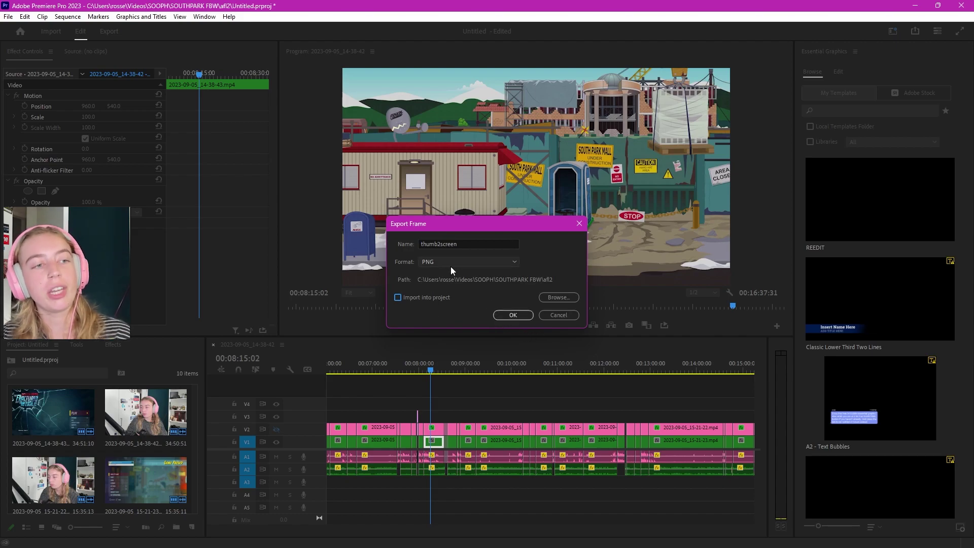
pyautogui.click(513, 315)
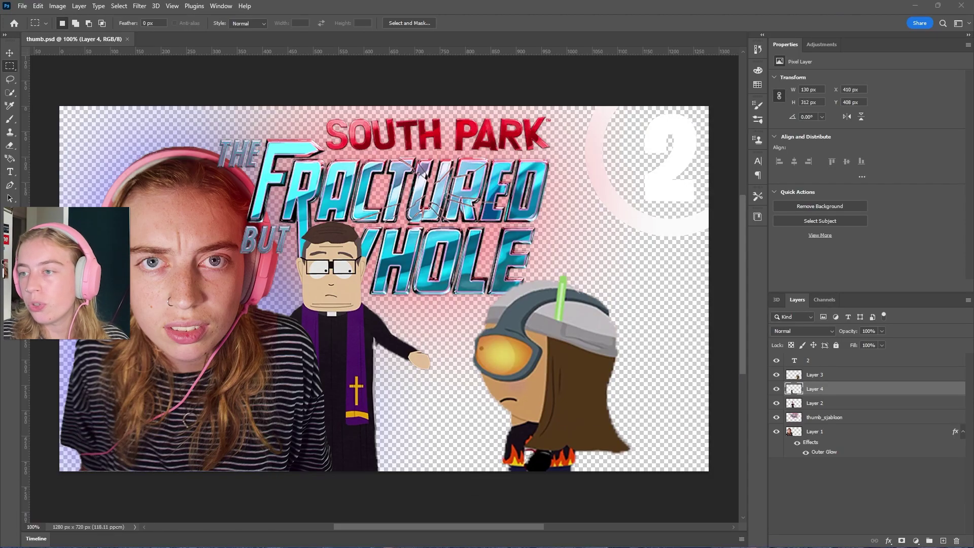
# Place the thumb2screen image in the Photoshop thumbnail at full canvas size and stack it beneath all other layers.
pyautogui.moveTo(973, 294); pyautogui.dragTo(603, 283)
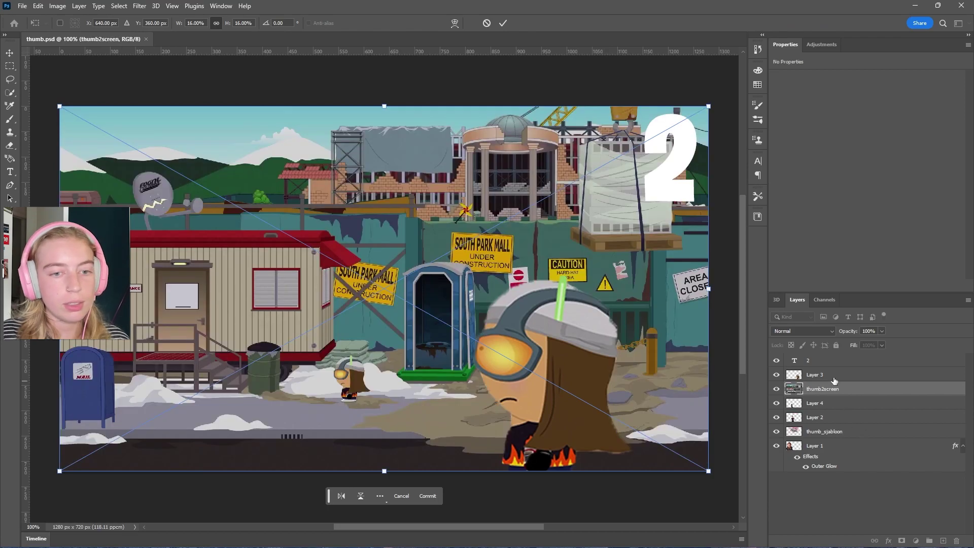
pyautogui.moveTo(835, 389); pyautogui.dragTo(829, 487)
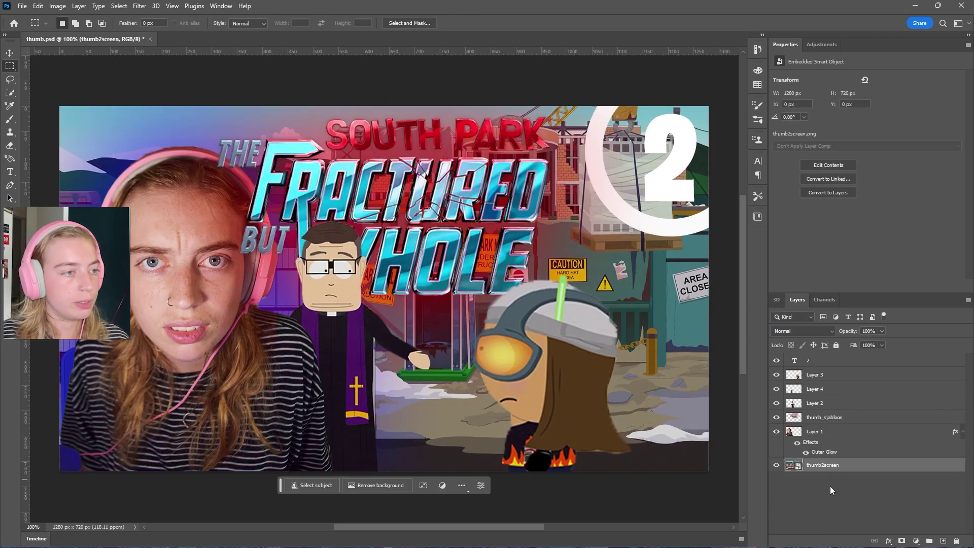
pyautogui.click(832, 332)
pyautogui.click(899, 337)
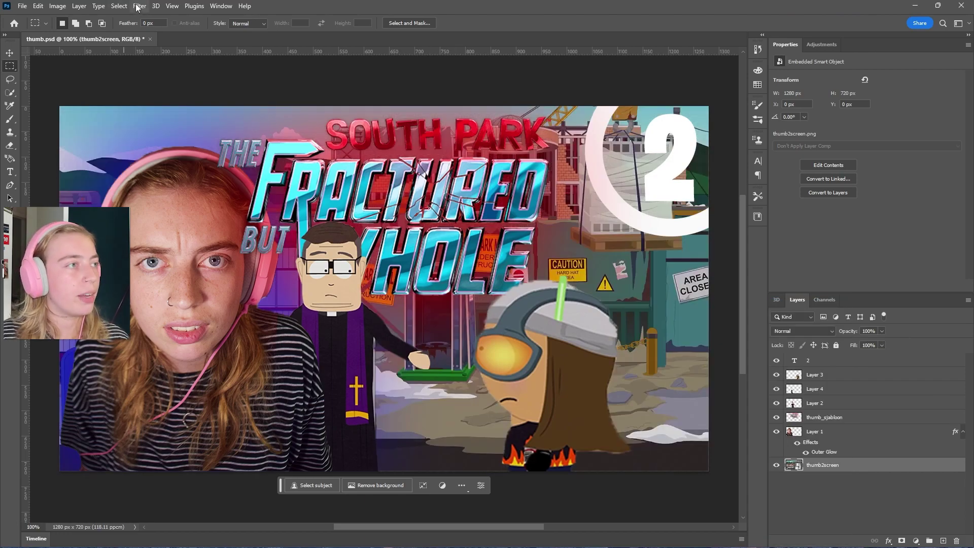
# Apply a Gaussian Blur with a 2.7 pixel radius to the thumb2screen background.
pyautogui.click(139, 6)
pyautogui.moveTo(177, 138)
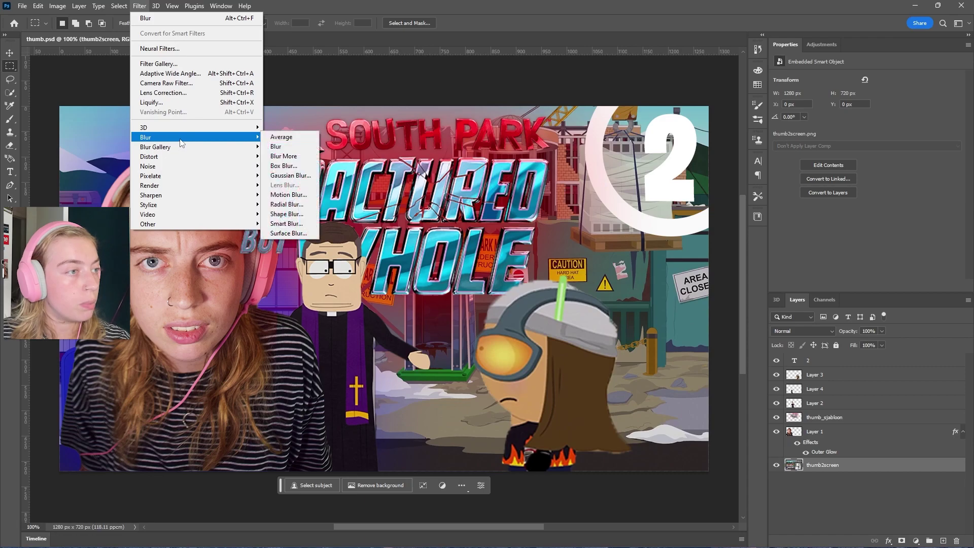
pyautogui.click(282, 166)
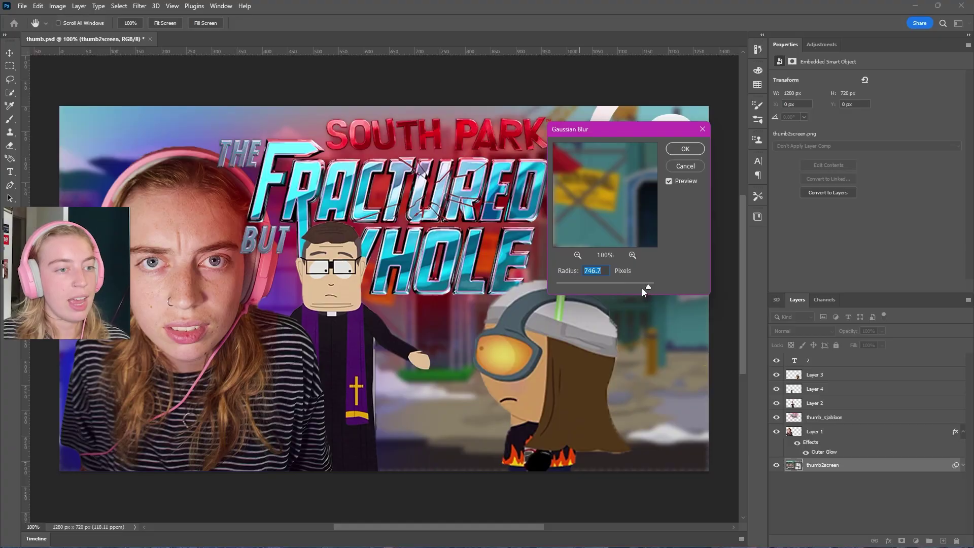
pyautogui.moveTo(642, 288); pyautogui.dragTo(570, 284)
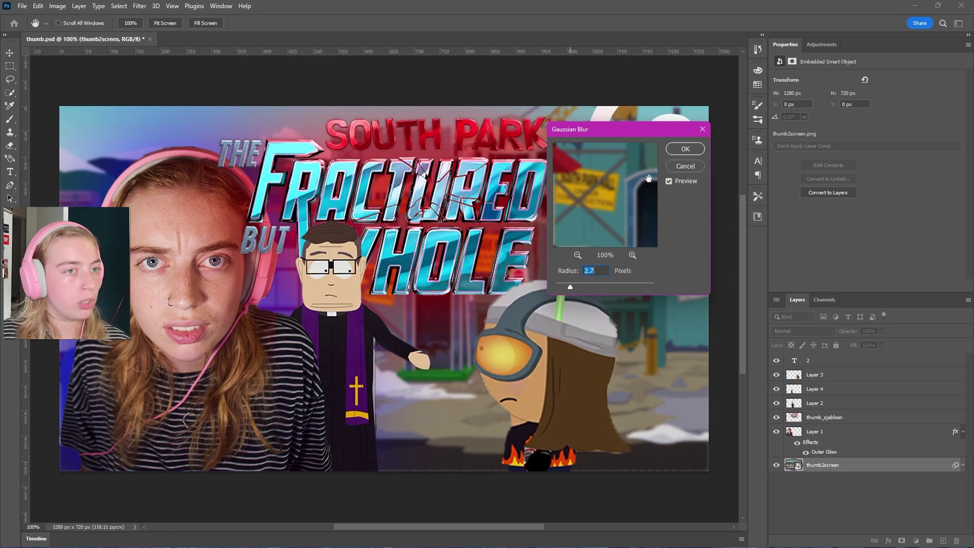
pyautogui.click(685, 149)
pyautogui.scroll(-2, 637, 300)
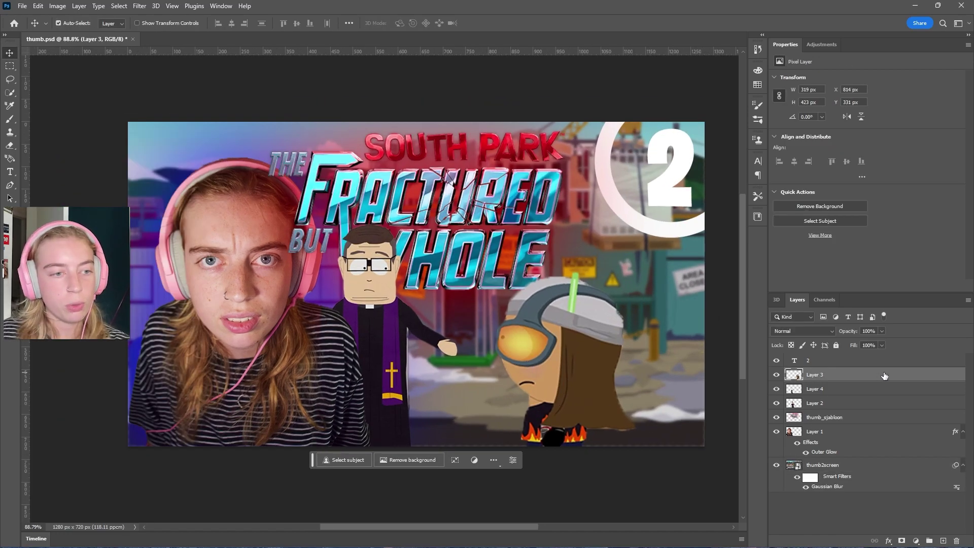
# Give the priest layer a drop shadow, leaving its outer glow switched off.
pyautogui.doubleClick(884, 375)
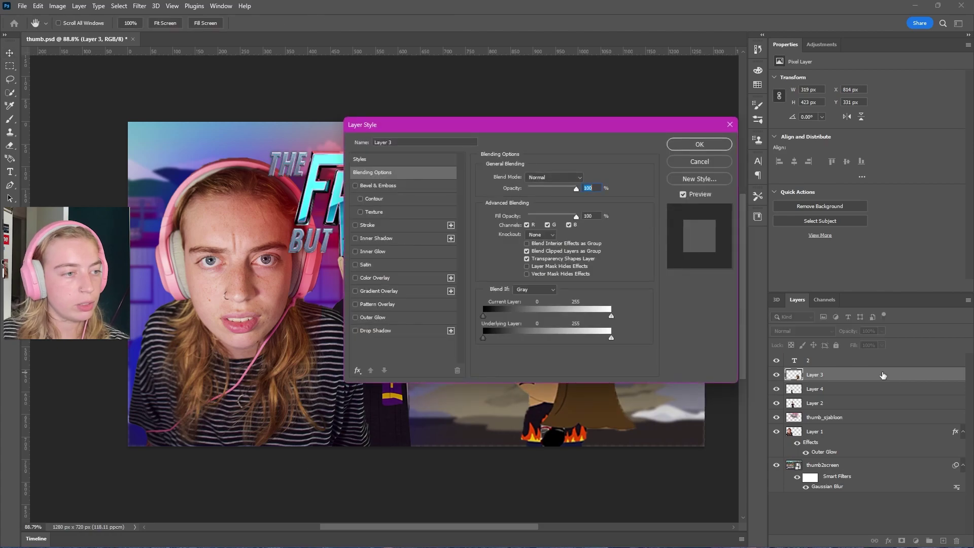
pyautogui.click(689, 163)
pyautogui.click(893, 403)
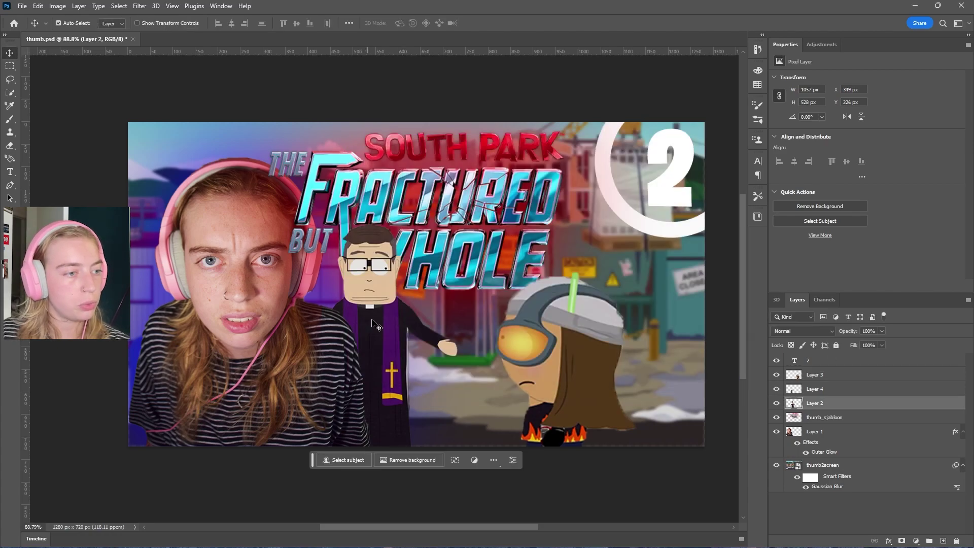
pyautogui.doubleClick(910, 403)
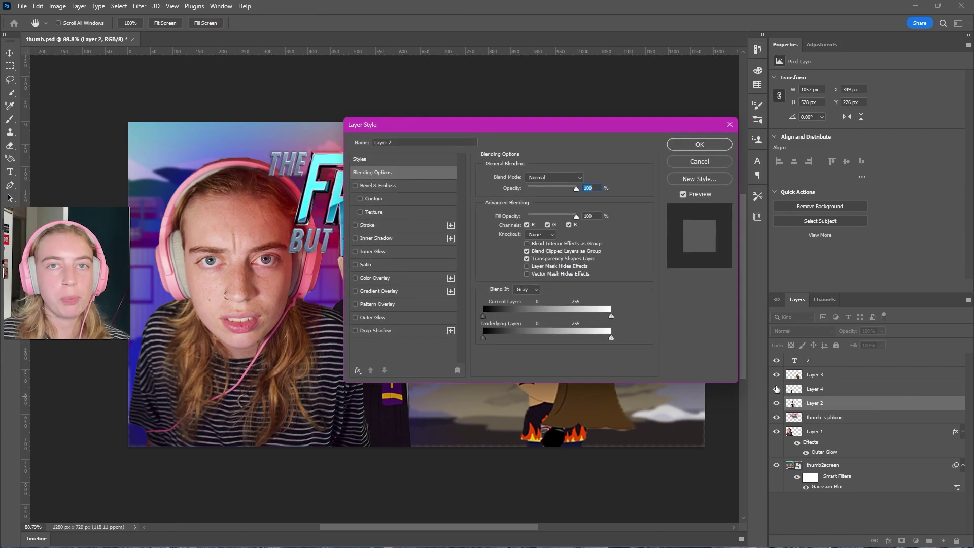
pyautogui.click(356, 317)
pyautogui.moveTo(413, 128); pyautogui.dragTo(554, 156)
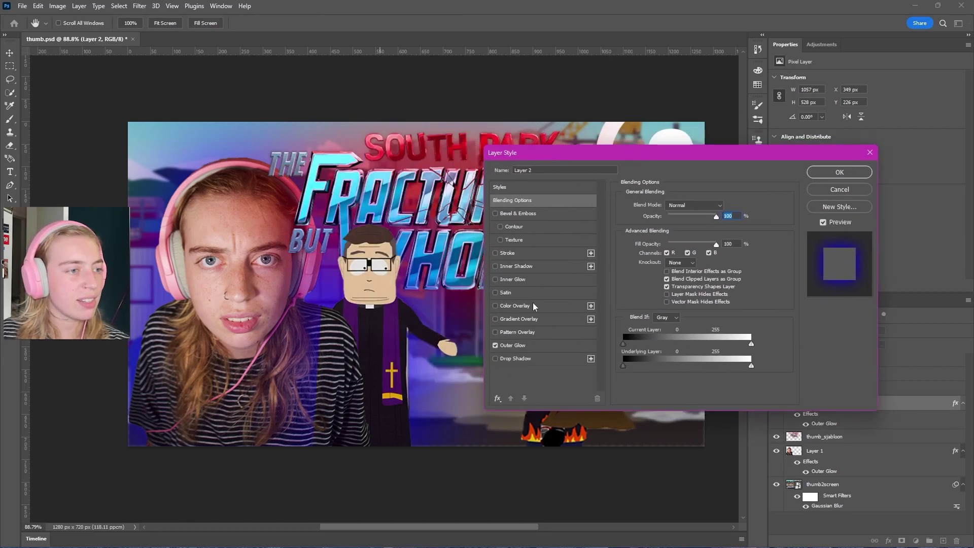
pyautogui.click(514, 345)
pyautogui.click(495, 345)
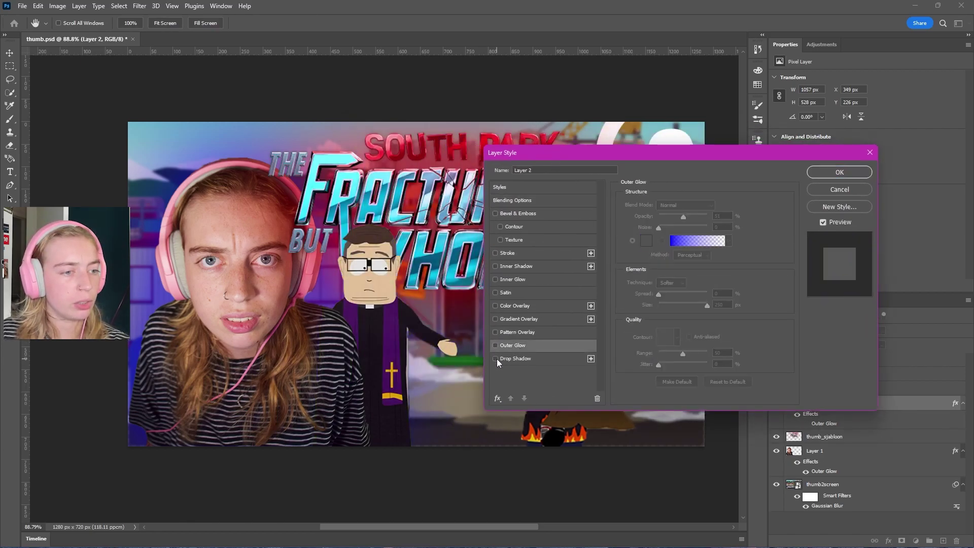
pyautogui.click(495, 358)
pyautogui.click(830, 175)
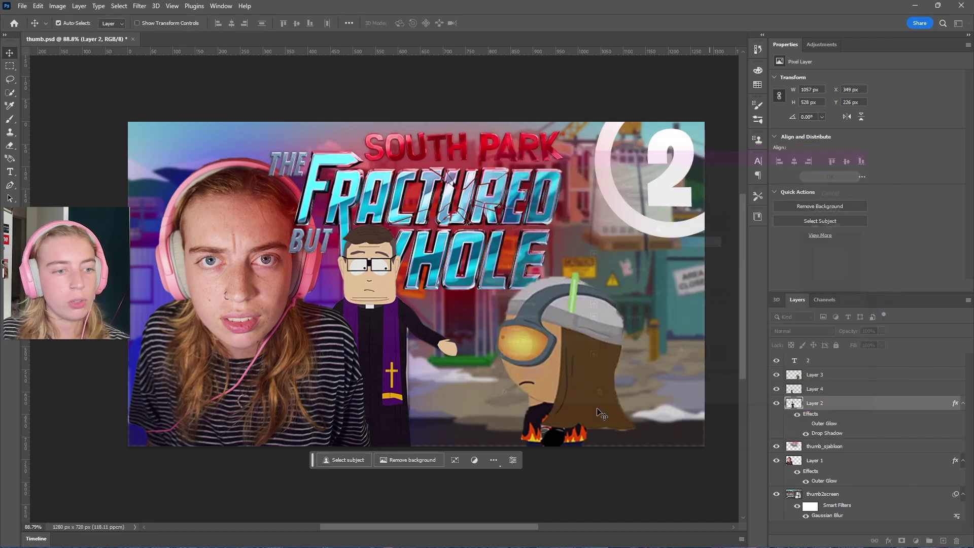
# Add a black Multiply drop shadow with 100% opacity, 0 px distance and 8 px size to the goggled character.
pyautogui.doubleClick(856, 376)
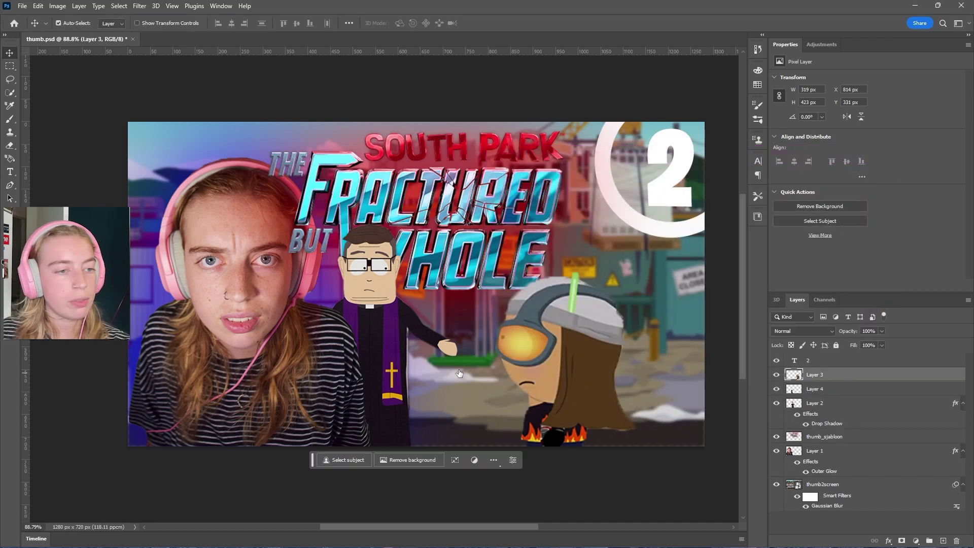
pyautogui.click(496, 357)
pyautogui.moveTo(544, 153); pyautogui.dragTo(738, 172)
pyautogui.moveTo(842, 172); pyautogui.dragTo(278, 77)
pyautogui.moveTo(303, 145); pyautogui.dragTo(623, 375)
pyautogui.press('alt')
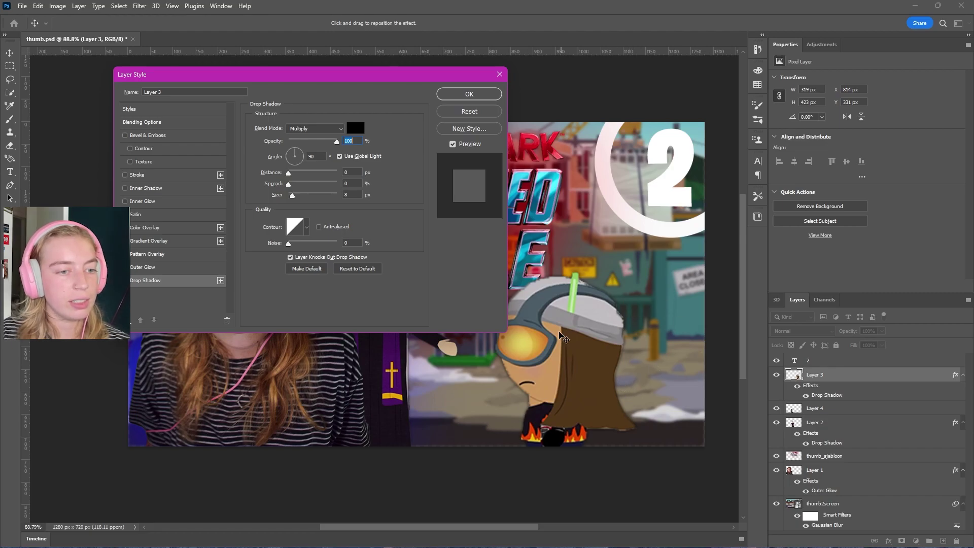
pyautogui.click(463, 97)
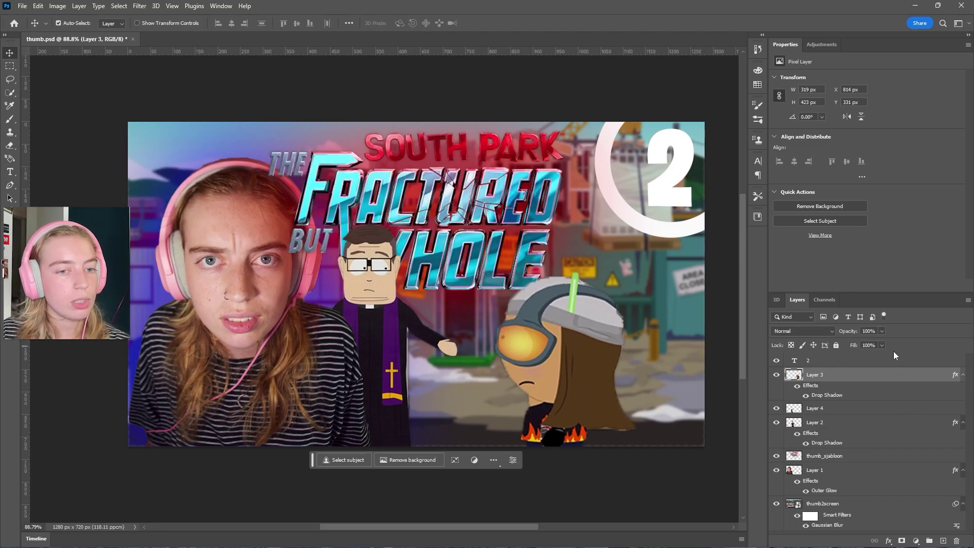
# Add a white outer glow with 32% opacity and 250 px size to the goggled character.
pyautogui.doubleClick(926, 375)
pyautogui.click(143, 267)
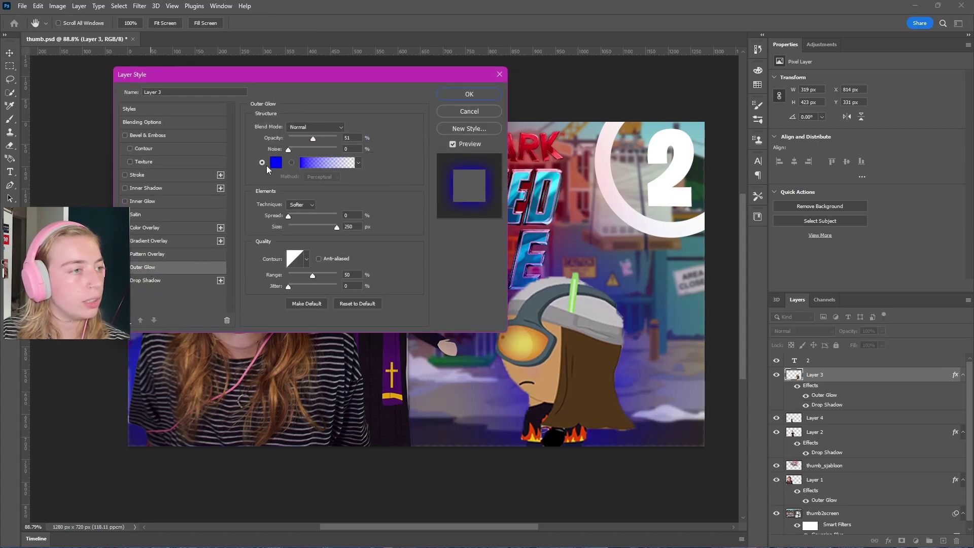
pyautogui.click(276, 162)
pyautogui.click(620, 187)
pyautogui.click(844, 183)
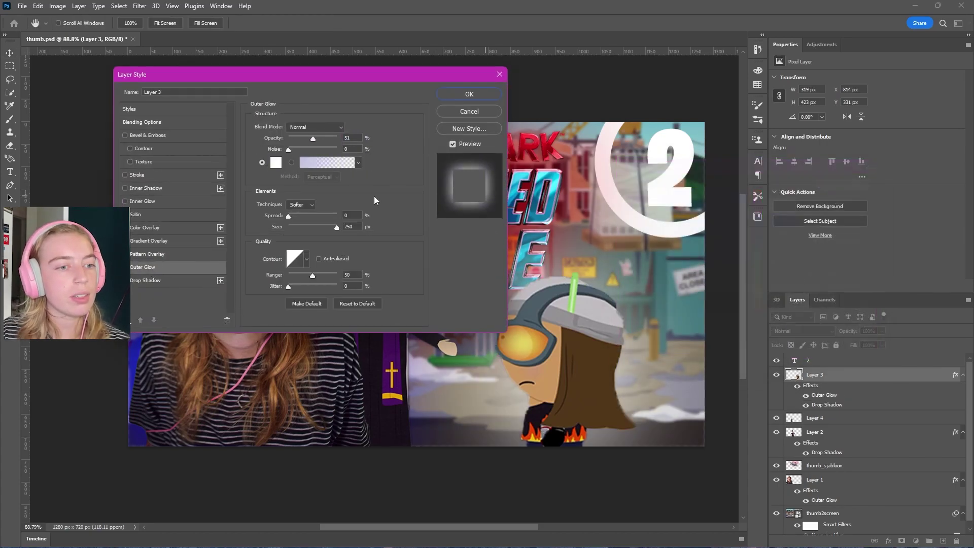
pyautogui.moveTo(308, 136); pyautogui.dragTo(304, 137)
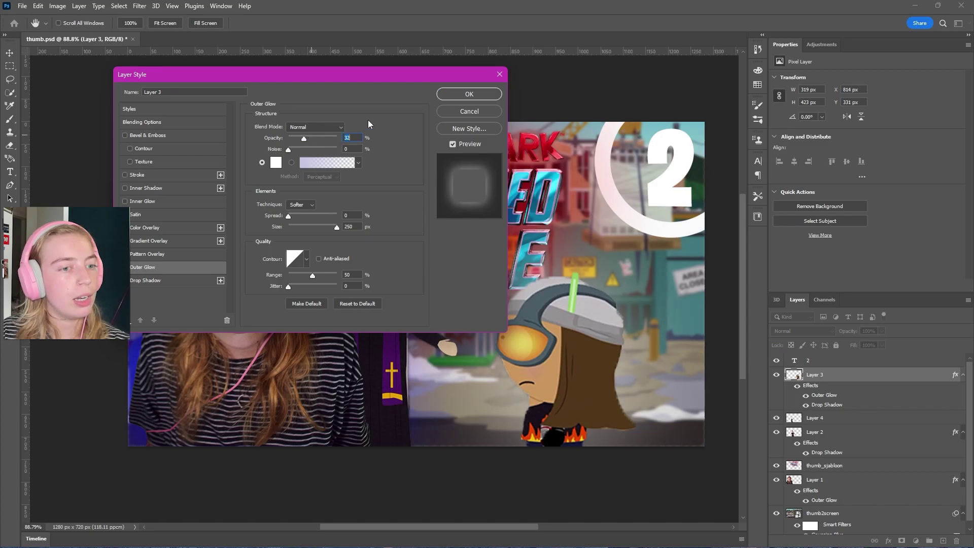
pyautogui.click(468, 94)
pyautogui.scroll(-1, 269, 328)
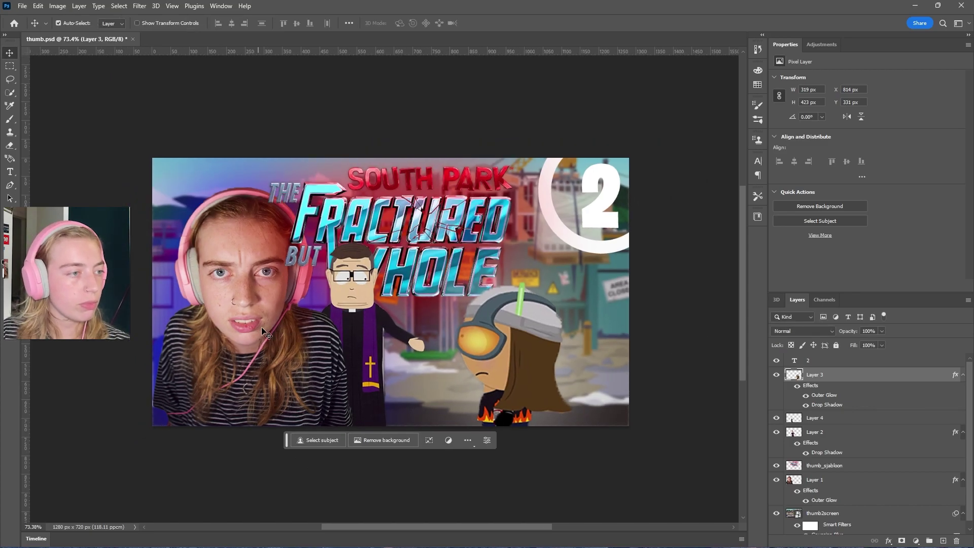
pyautogui.scroll(-1, 269, 327)
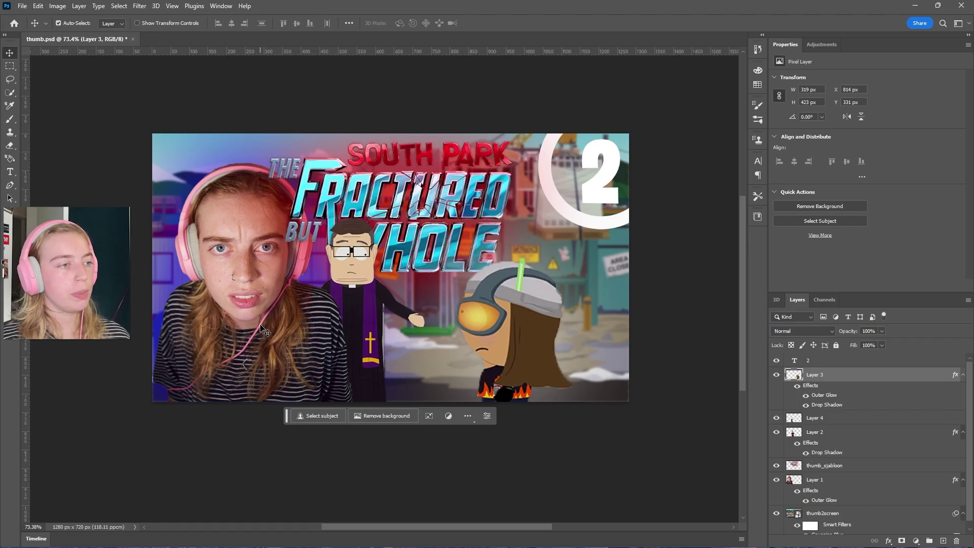